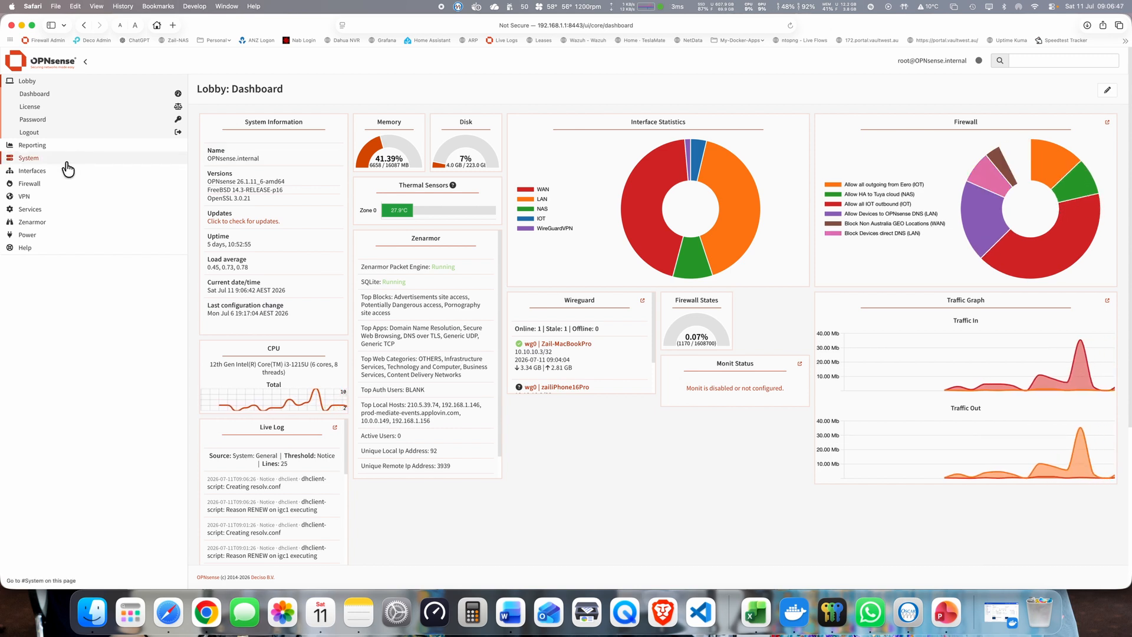
Open the Live View of the firewall log files
left_click(34, 183)
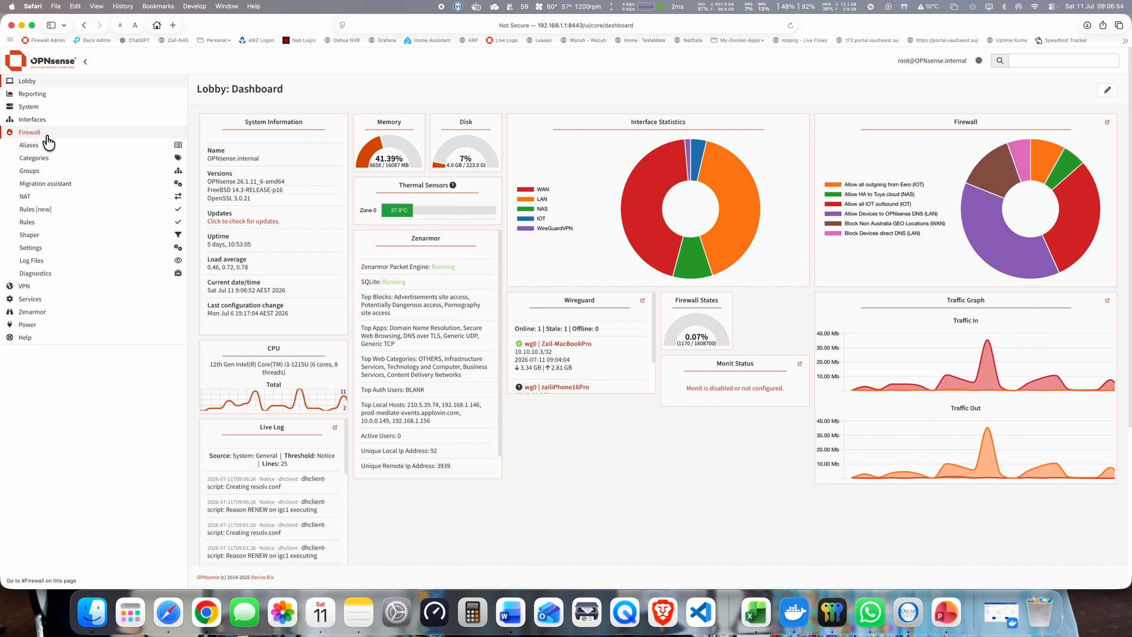
left_click(35, 137)
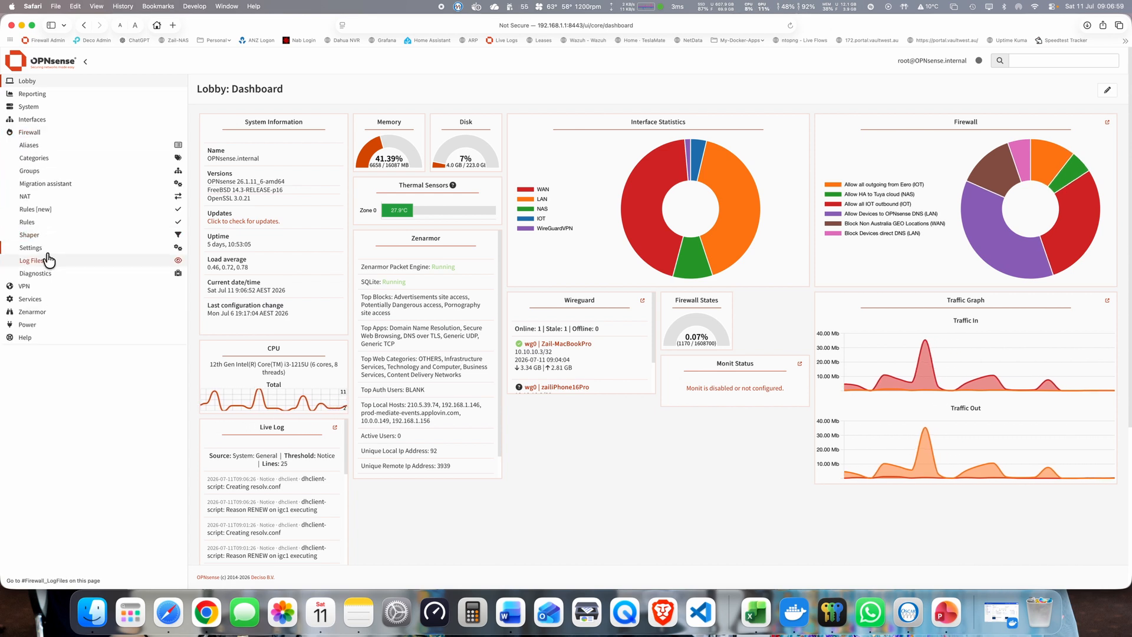
left_click(47, 260)
left_click(70, 285)
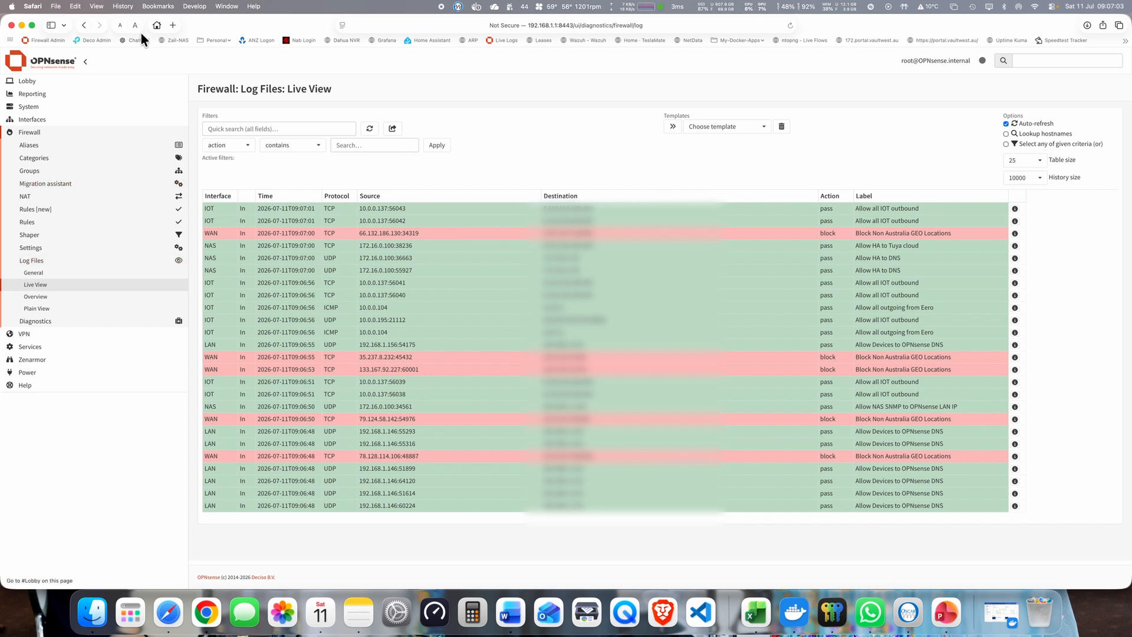
left_click(38, 287)
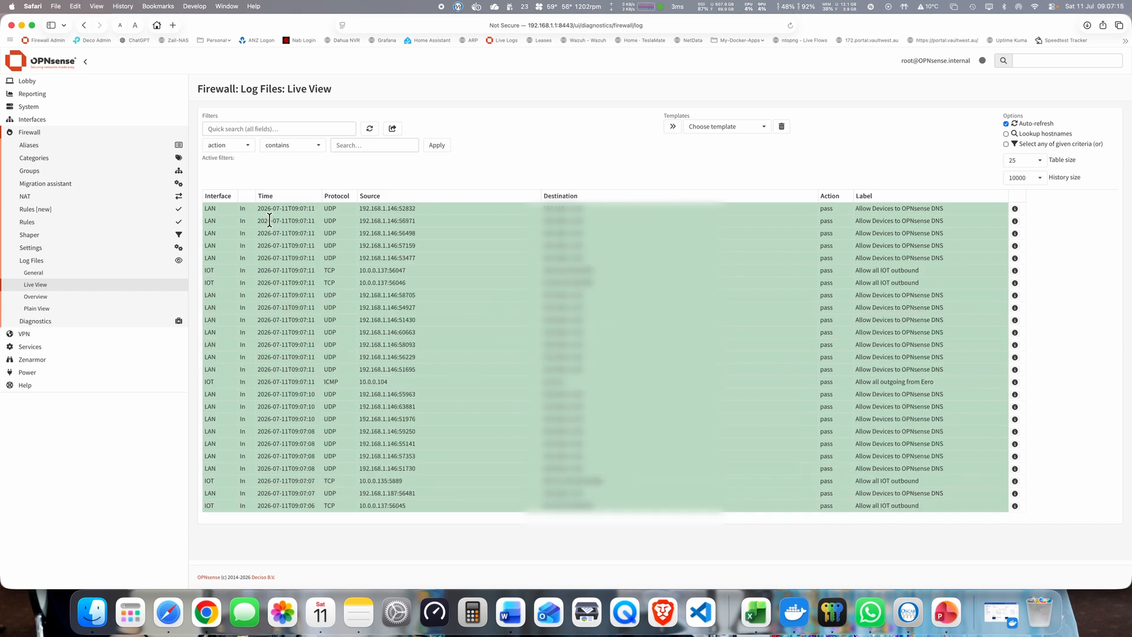
Set the live log's table size to 10000 entries
left_click_drag(206, 211, 210, 235)
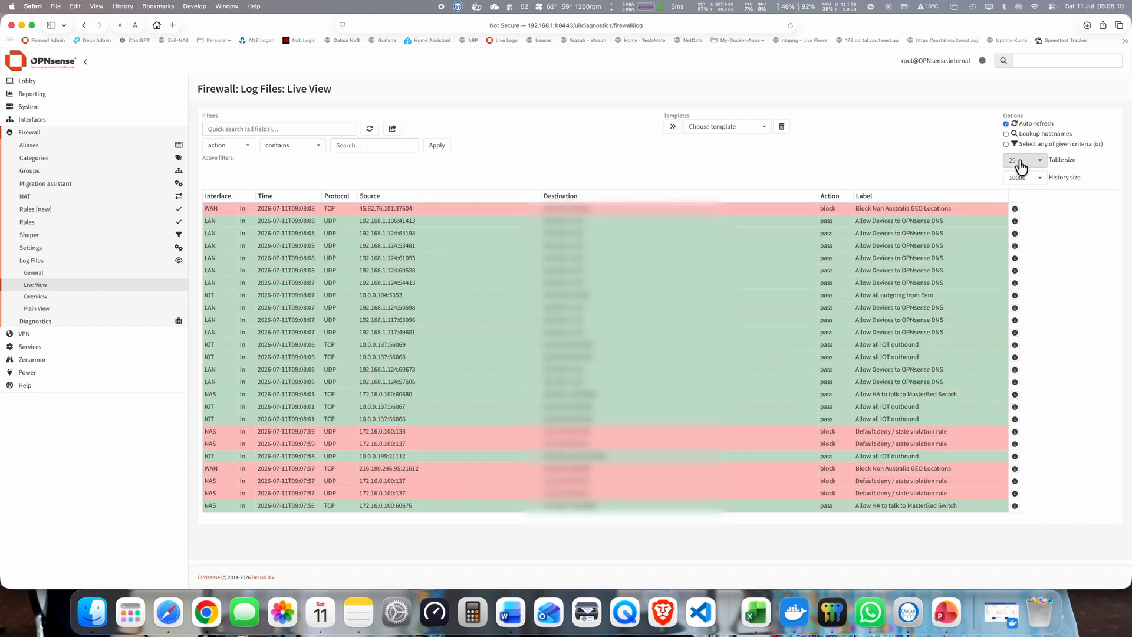
left_click(1023, 160)
left_click(1020, 240)
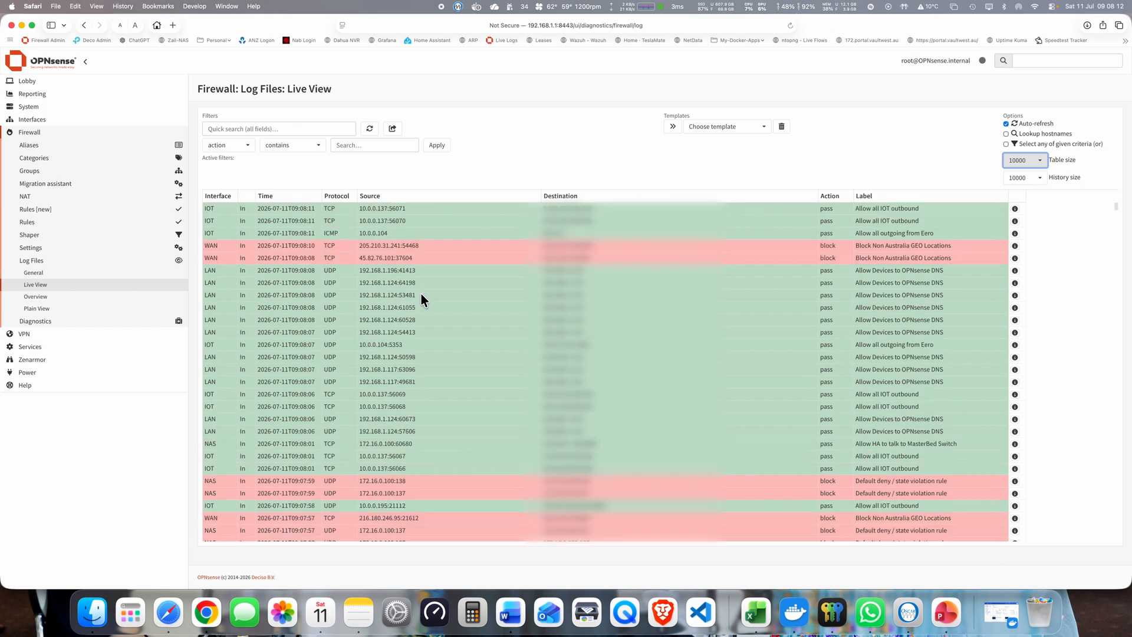
left_click(239, 148)
left_click(239, 149)
left_click(239, 148)
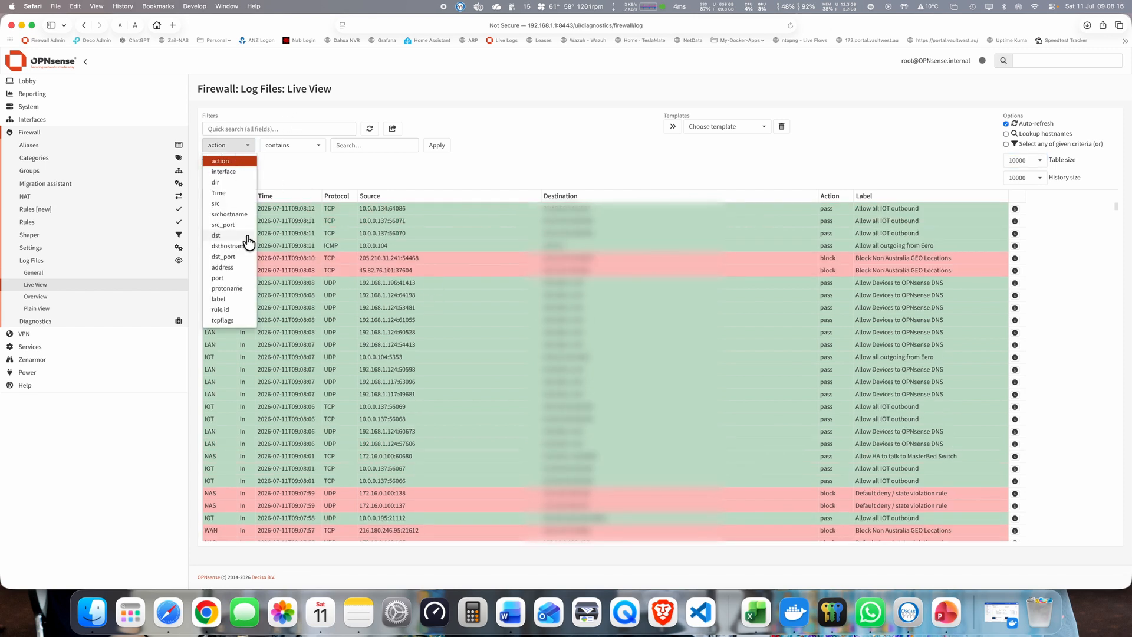
left_click(227, 205)
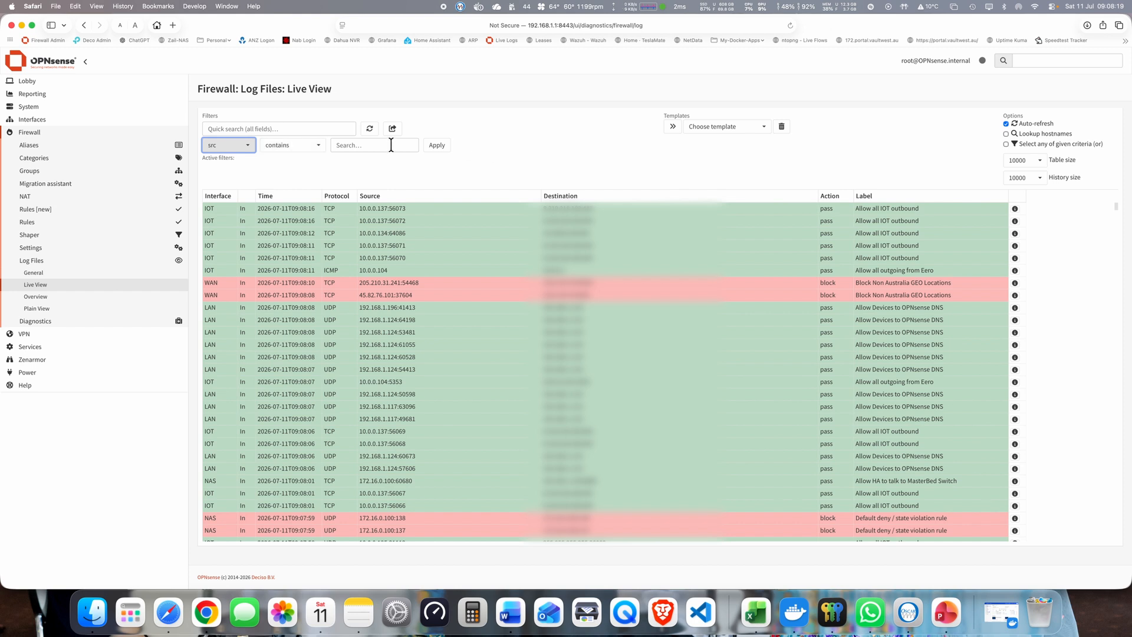
left_click(226, 146)
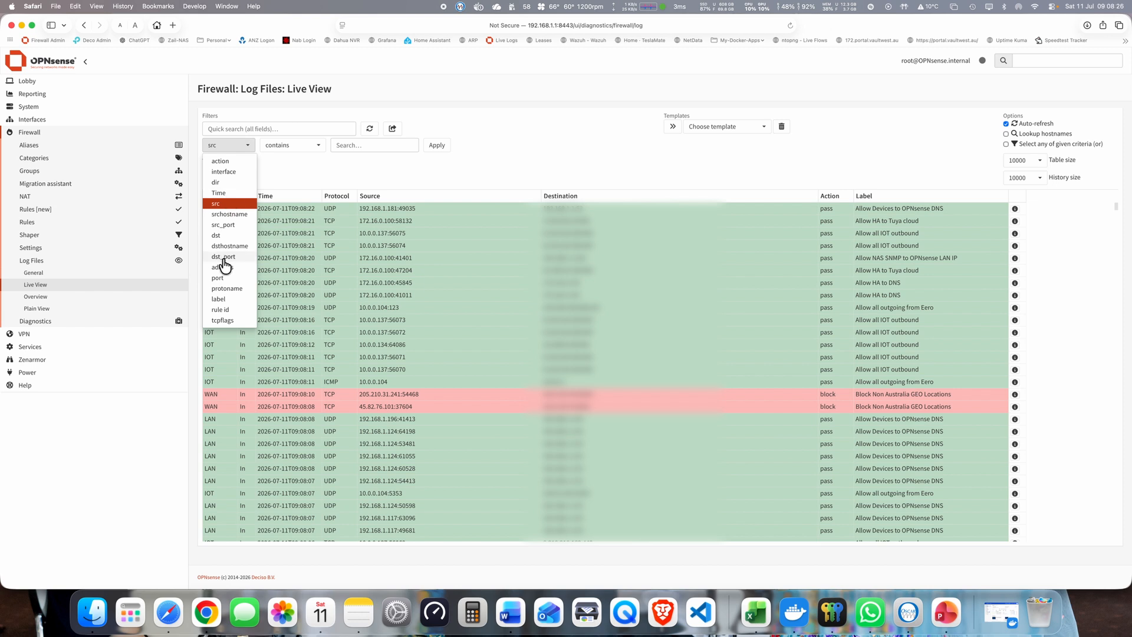
left_click(239, 161)
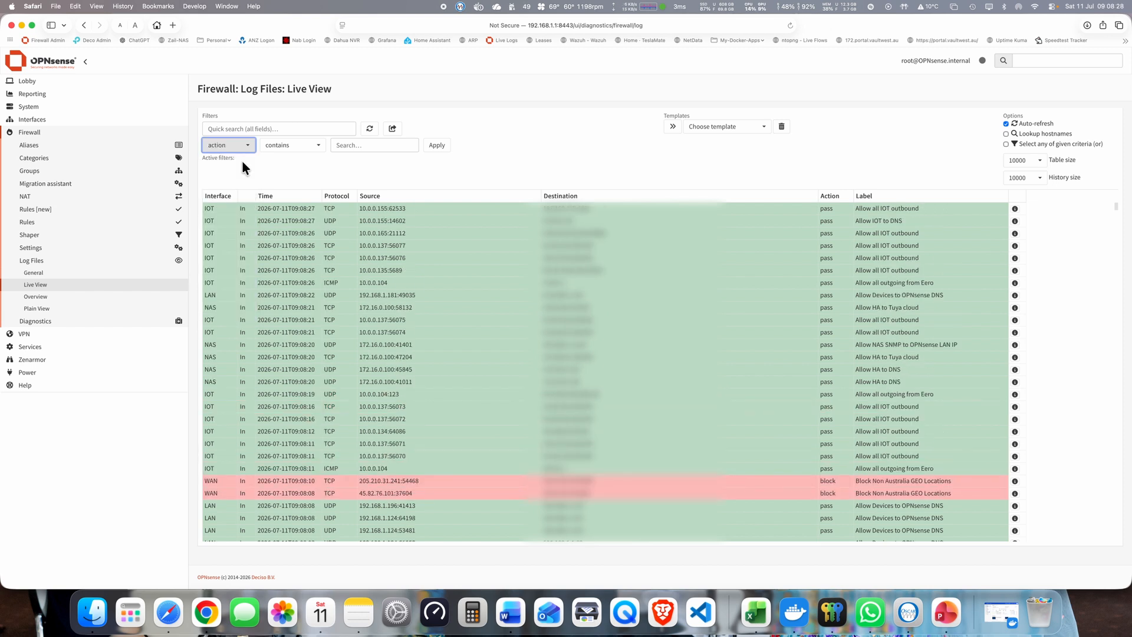
Filter the live log to entries whose action is "block"
left_click(305, 146)
left_click(277, 172)
left_click(375, 144)
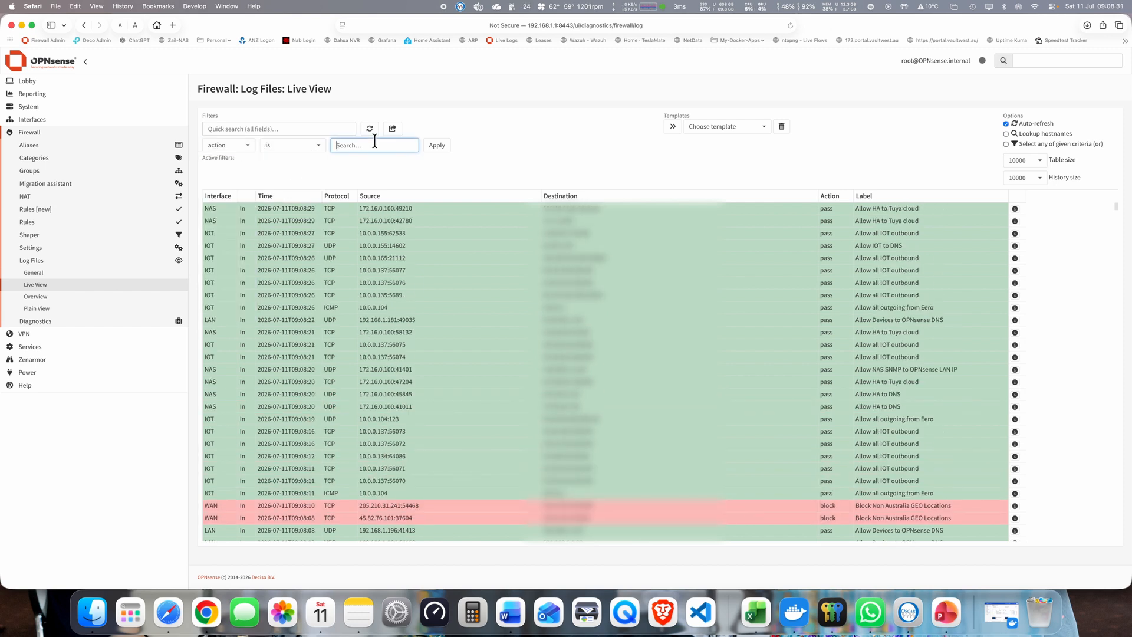
type("block")
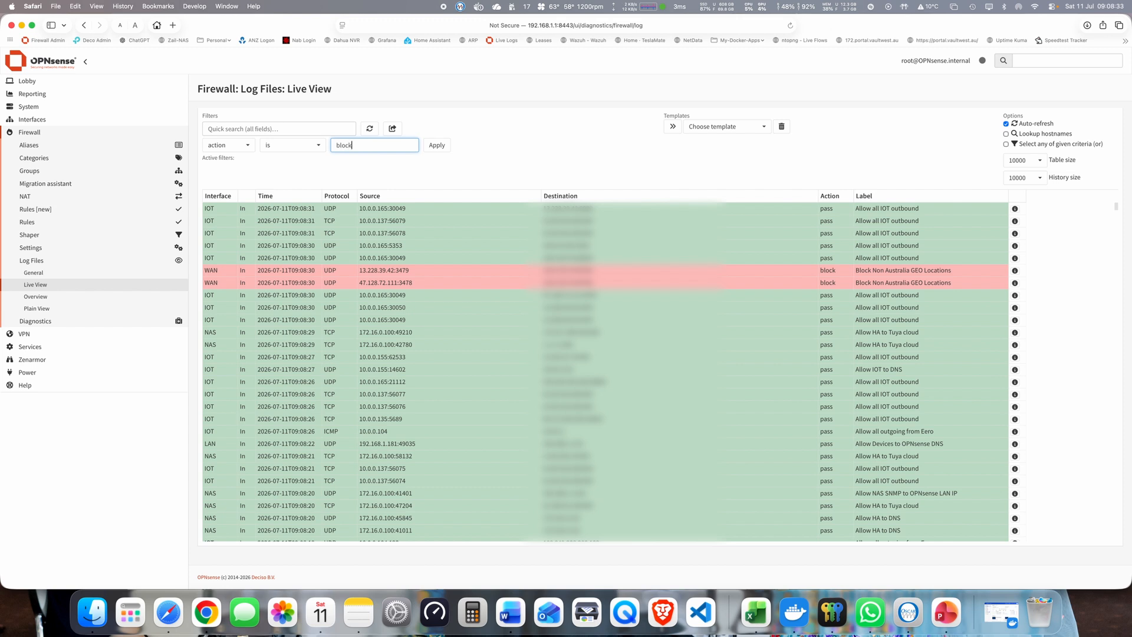
key("Return")
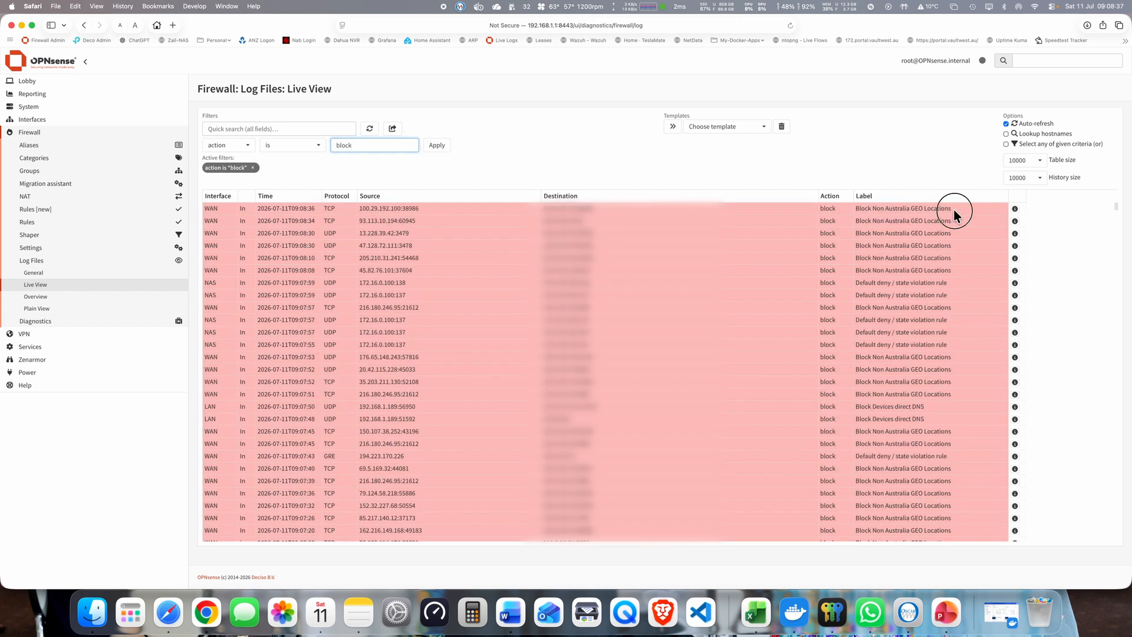
Examine the blocked entries' rule labels, source addresses and destination addresses in the live log
left_click_drag(954, 210, 849, 211)
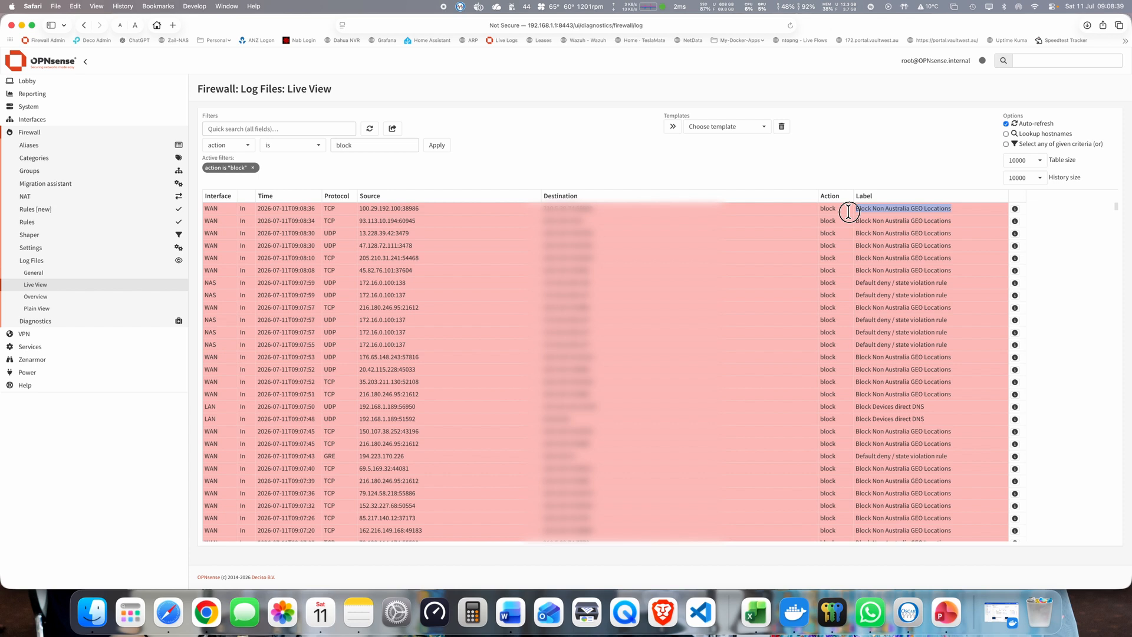
left_click(906, 209)
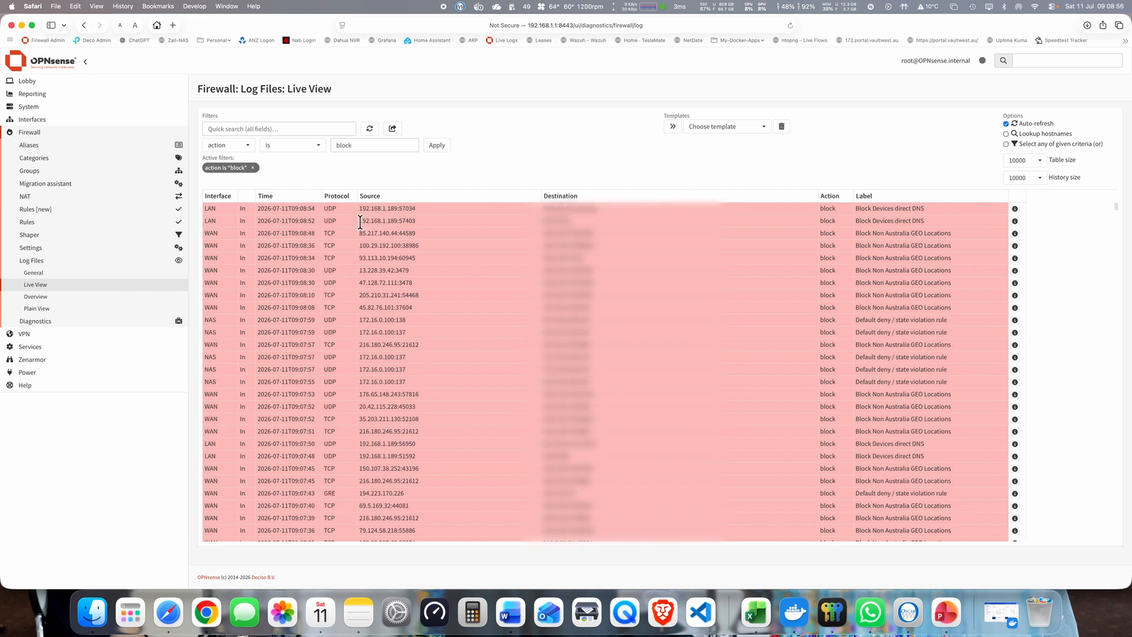
left_click_drag(362, 233, 467, 230)
left_click_drag(363, 257, 416, 265)
left_click_drag(594, 260, 544, 260)
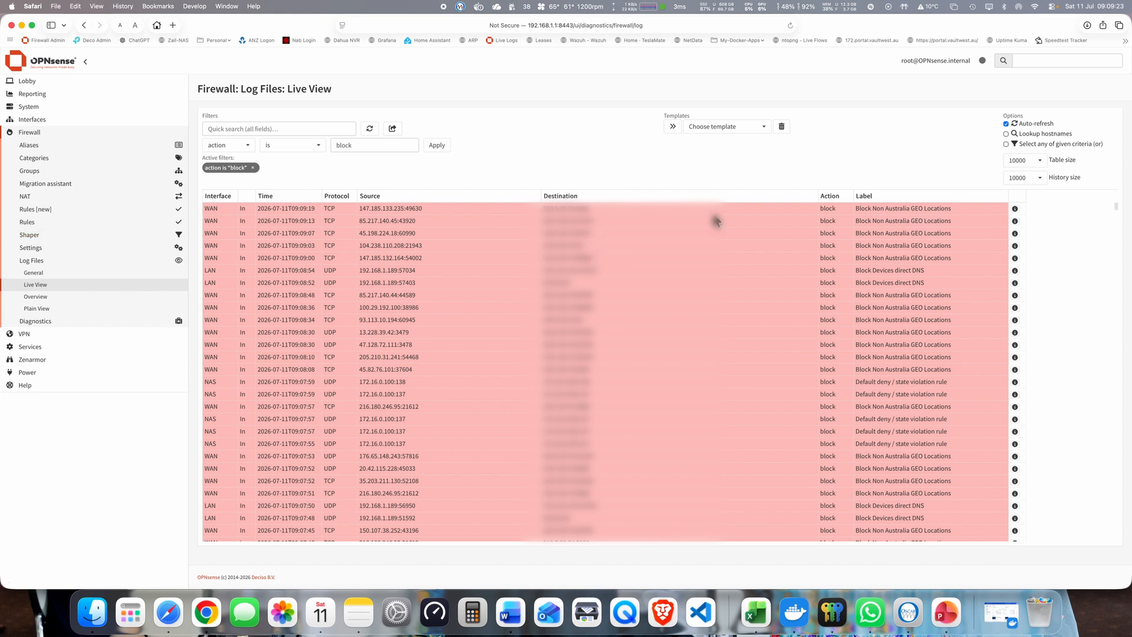
triple_click(895, 208)
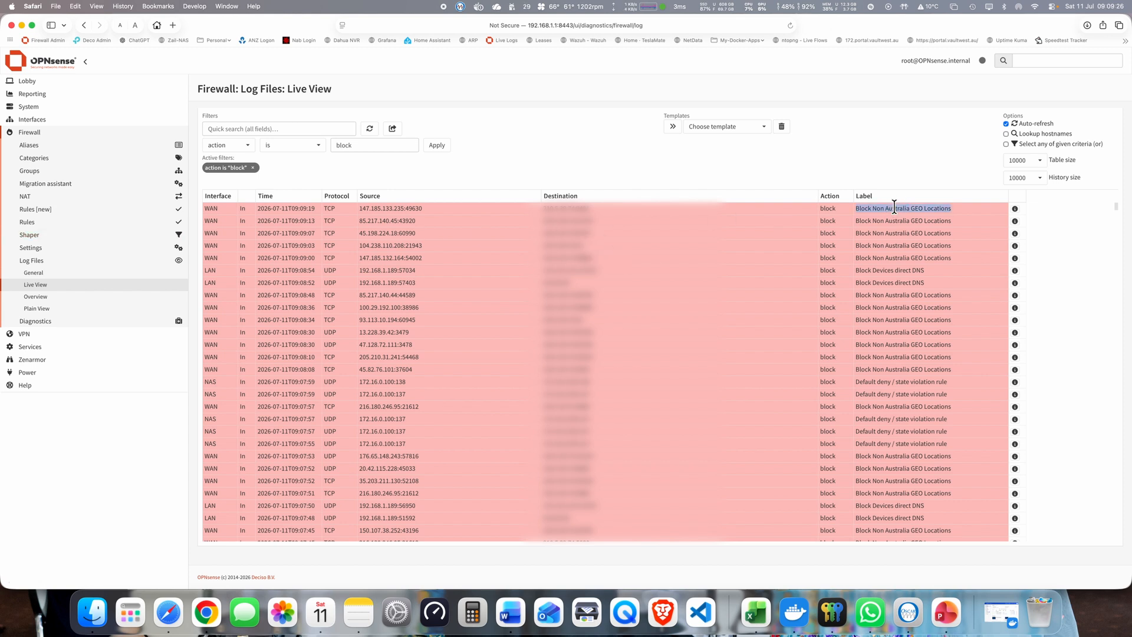
left_click(895, 207)
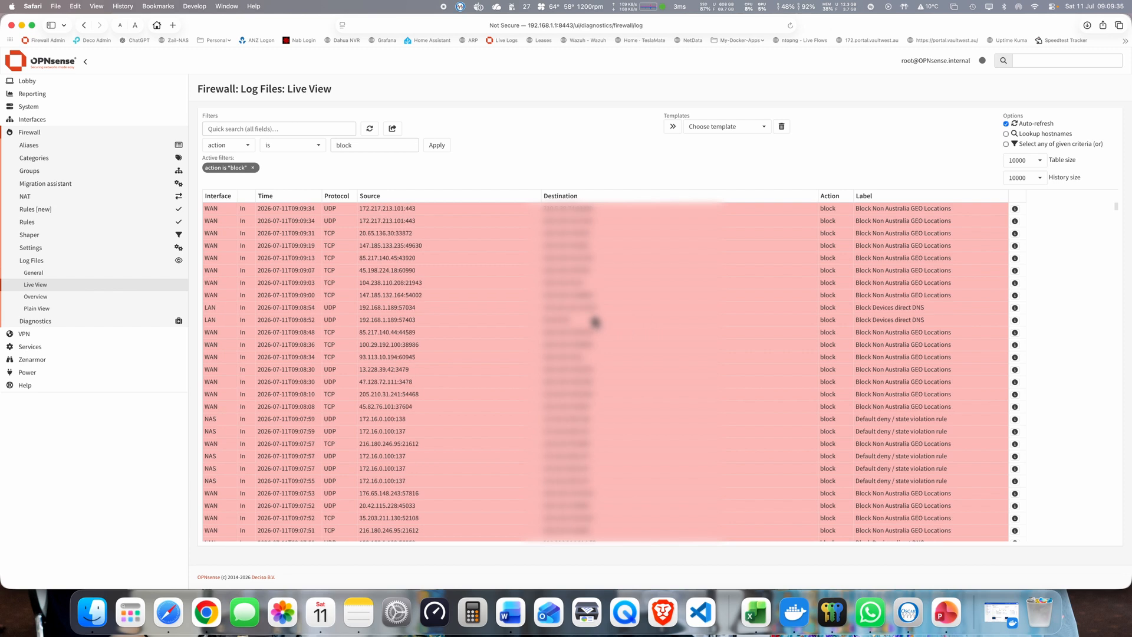
Expand the firewall Rules section to list its interfaces
left_click(31, 134)
left_click(33, 136)
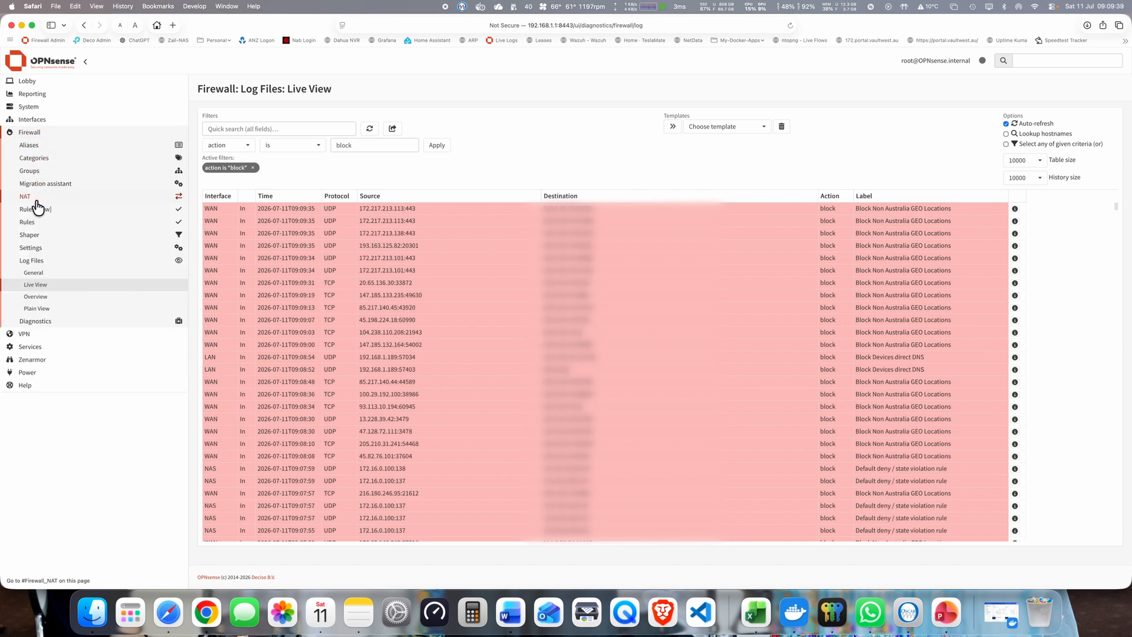
left_click(47, 223)
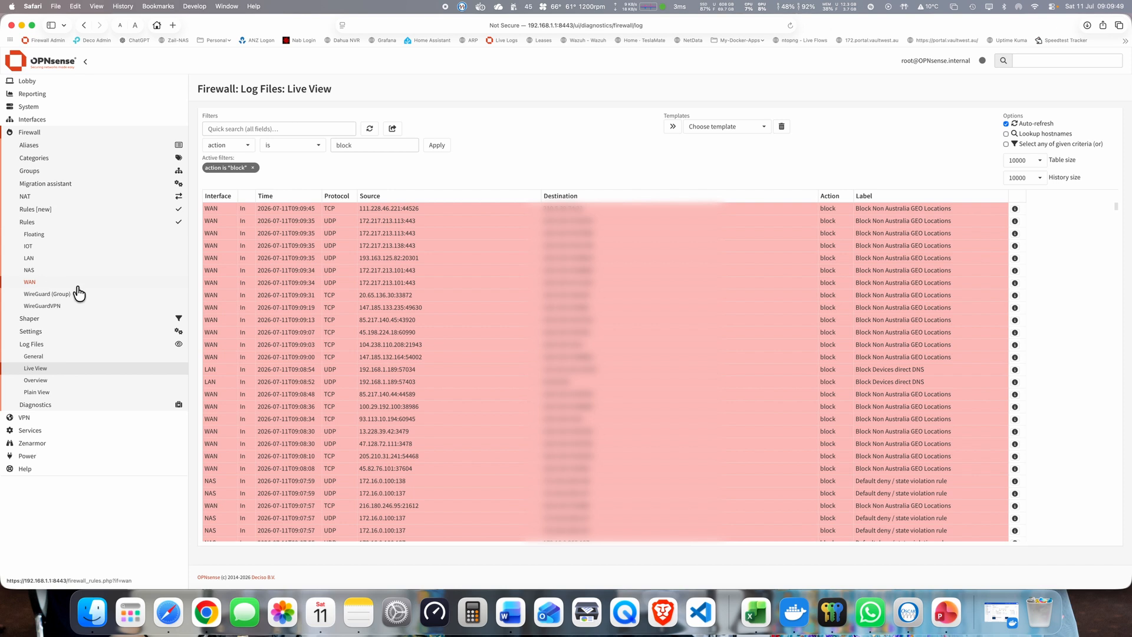
Switch to PowerPoint and examine the IP addresses of the IOT, NAS and Devices VLANs in the network diagram
left_click(946, 613)
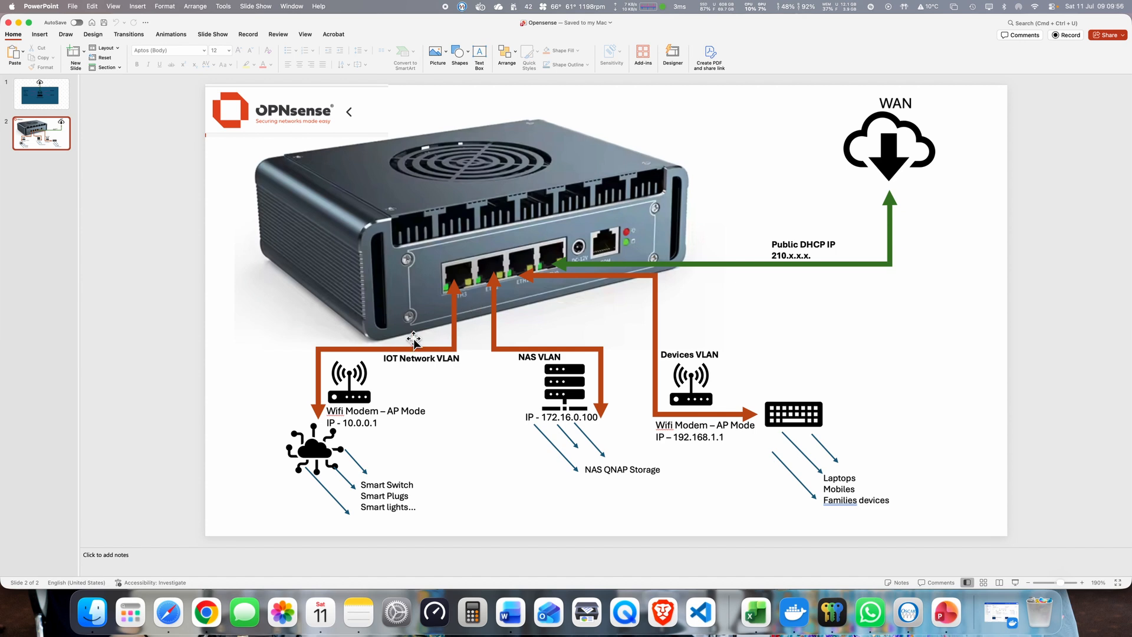
left_click_drag(379, 425, 327, 423)
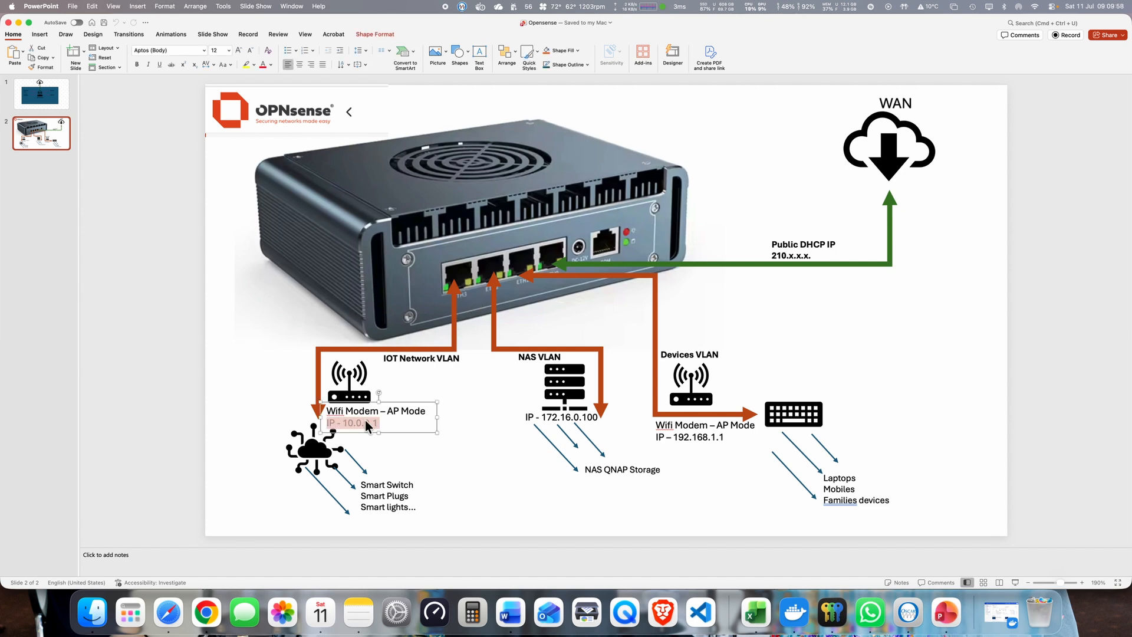
triple_click(562, 420)
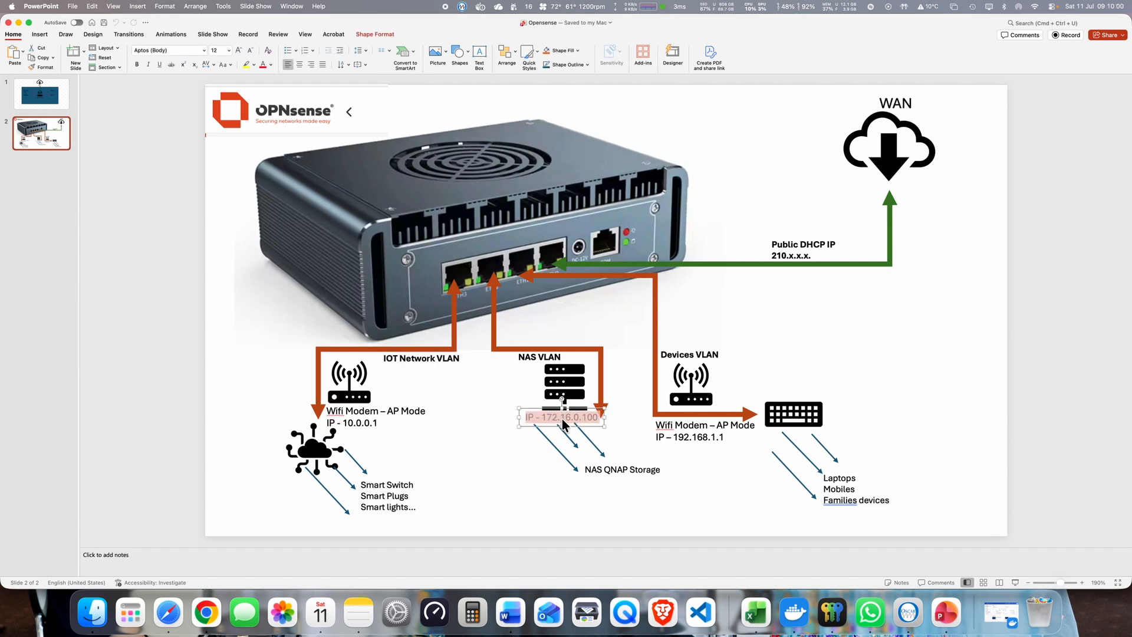
triple_click(695, 436)
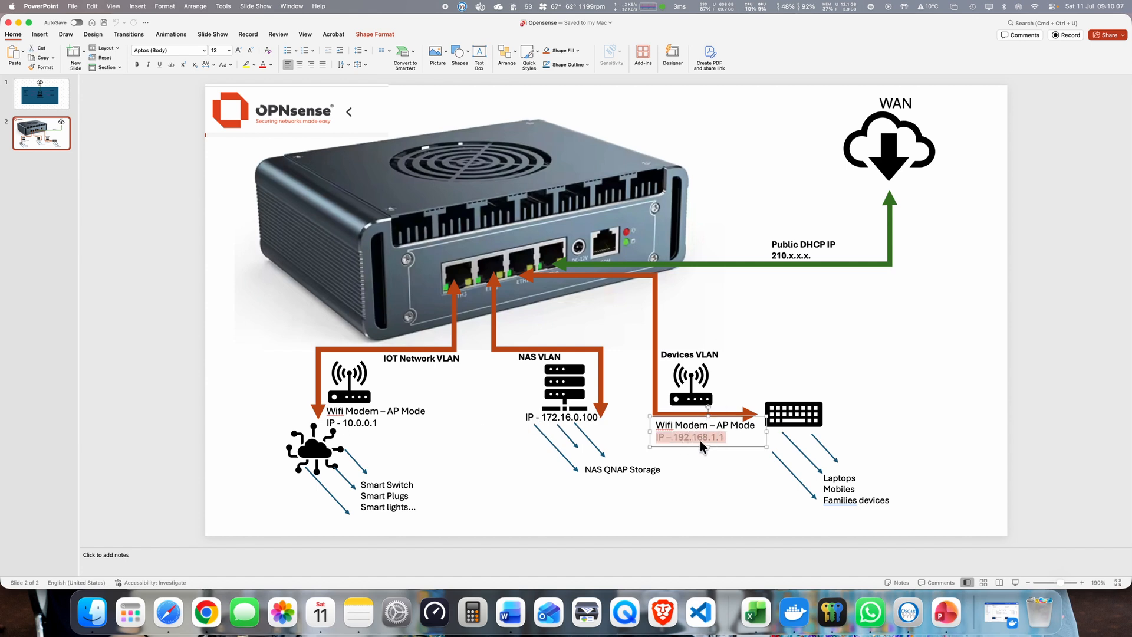
left_click(356, 423)
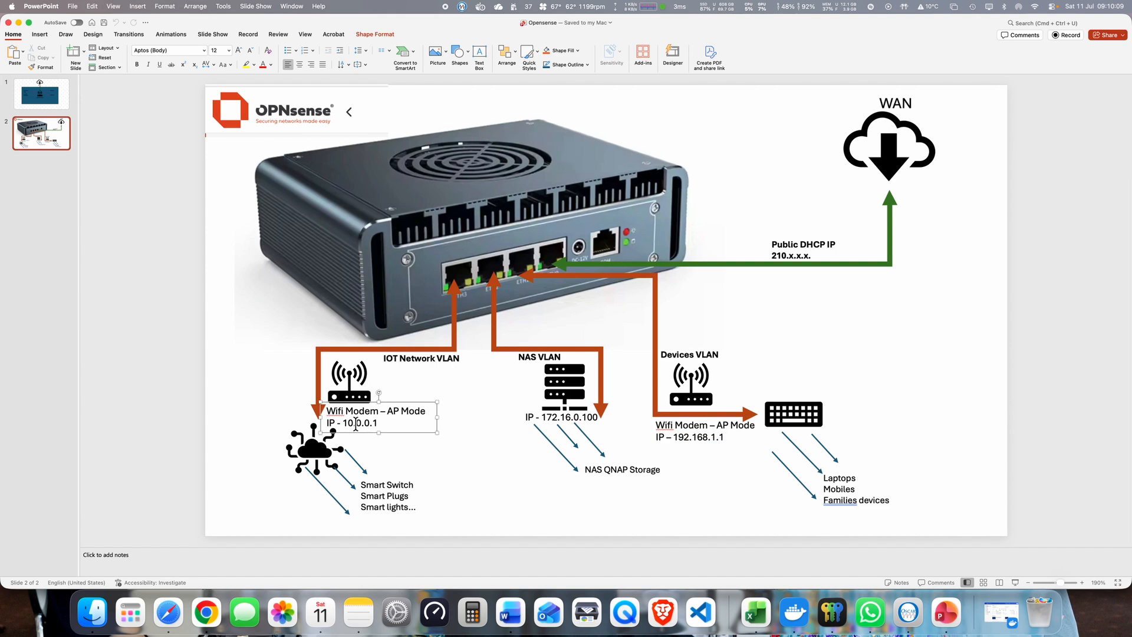
triple_click(356, 423)
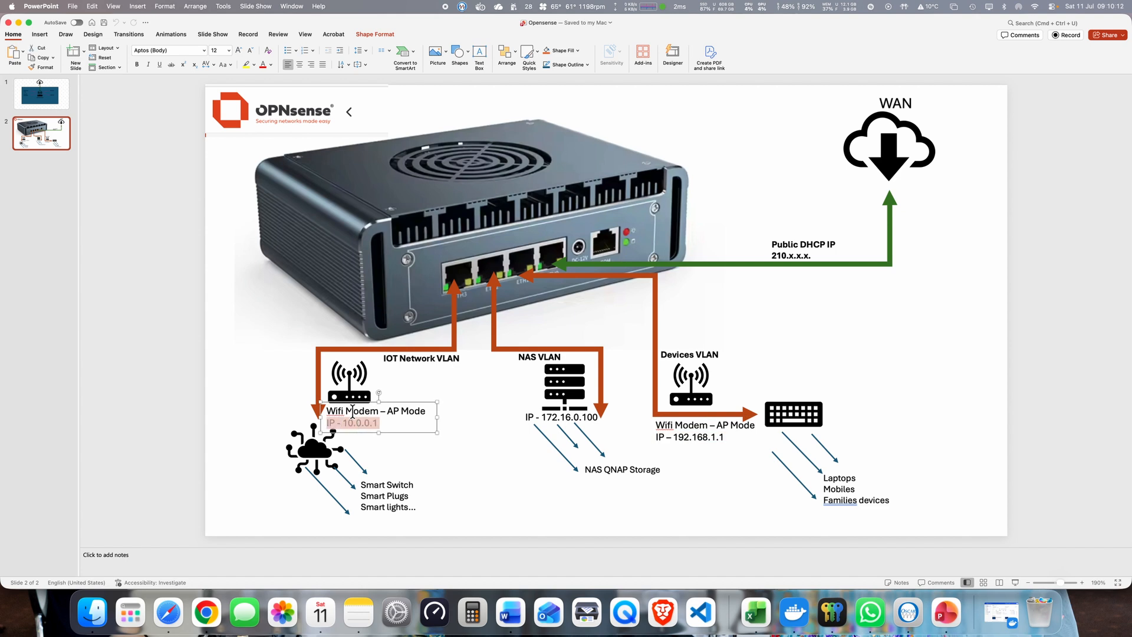
left_click(360, 424)
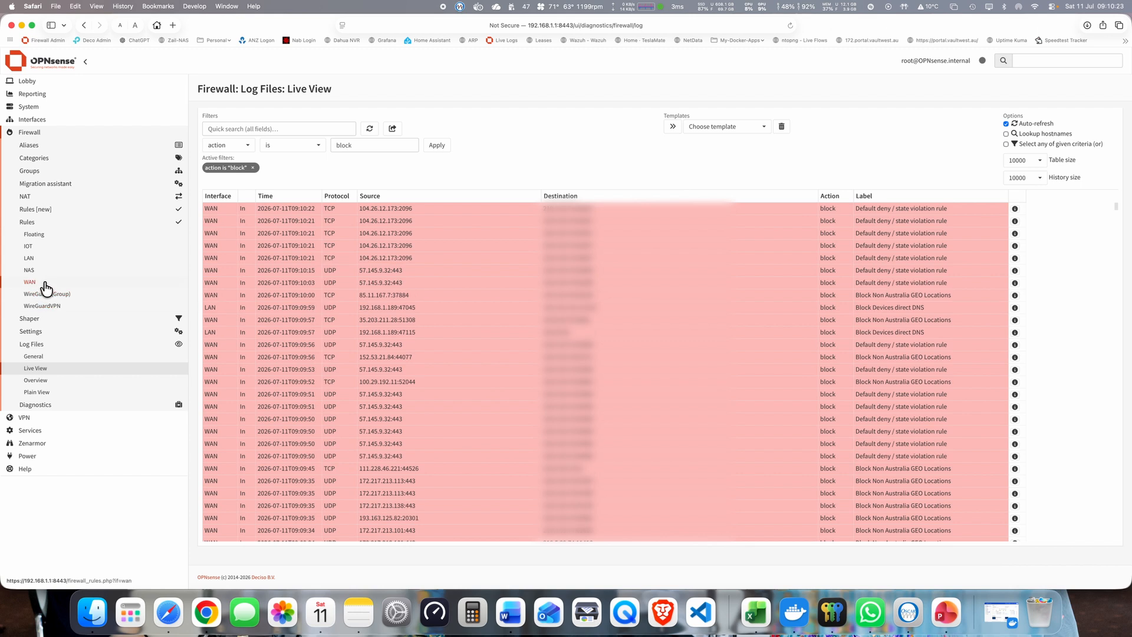
Return to OPNsense in Safari, open the WAN firewall rules and review the WireGuard incoming traffic rule's description
left_click(44, 281)
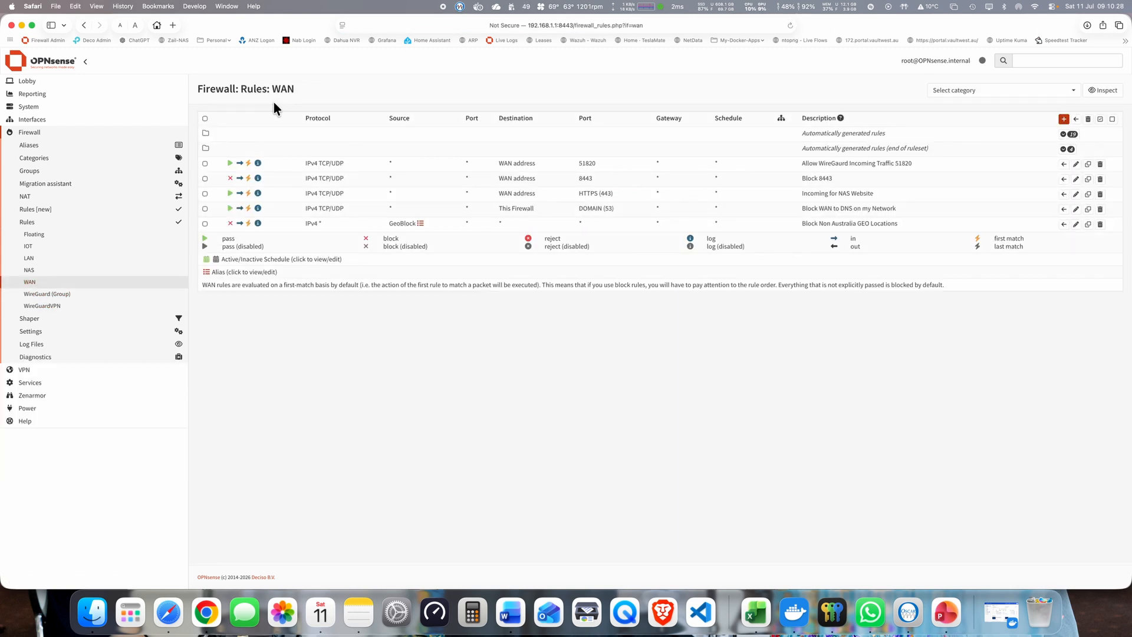
left_click(322, 90)
double_click(225, 87)
left_click_drag(795, 163, 918, 163)
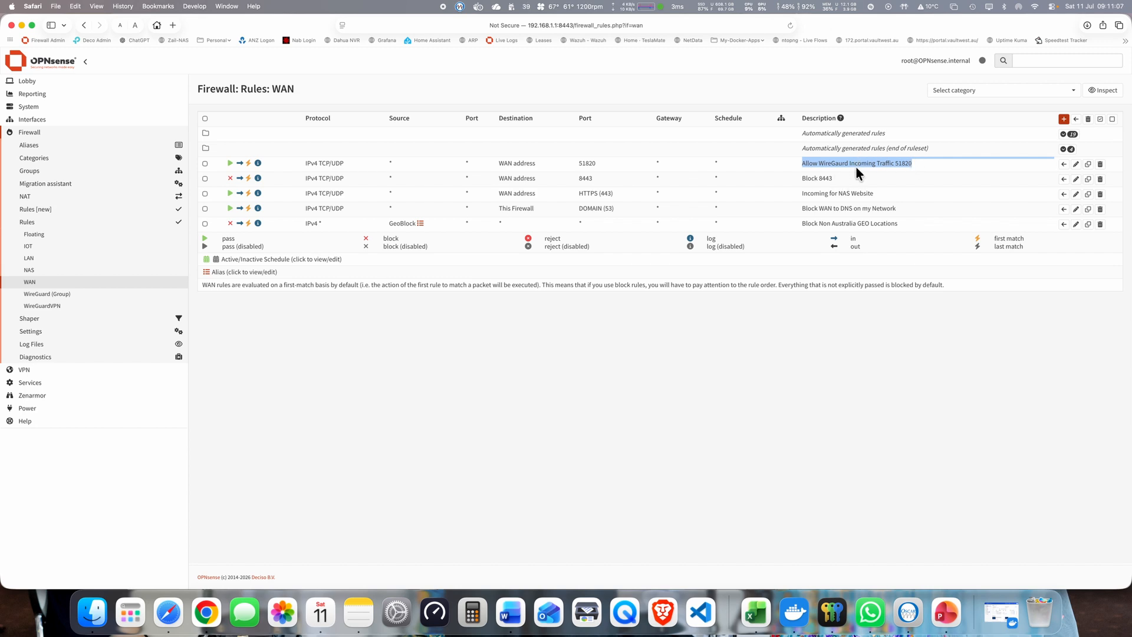
left_click(811, 165)
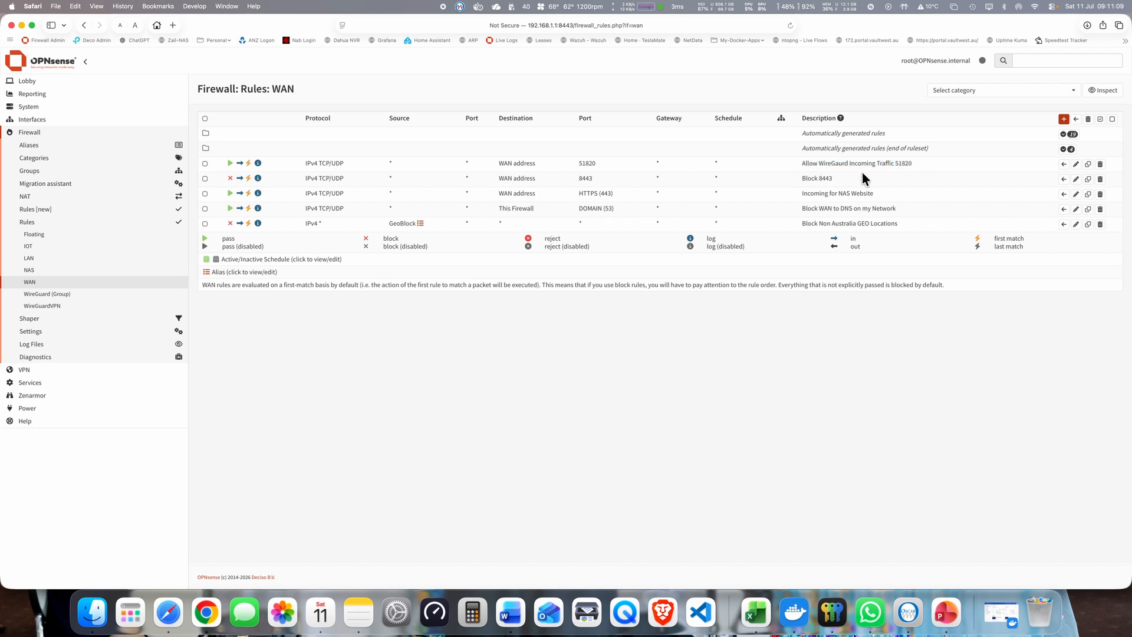
Open the WAN rule that blocks non-Australian GEO locations for editing and examine its action, interface and direction options
left_click_drag(803, 223, 907, 224)
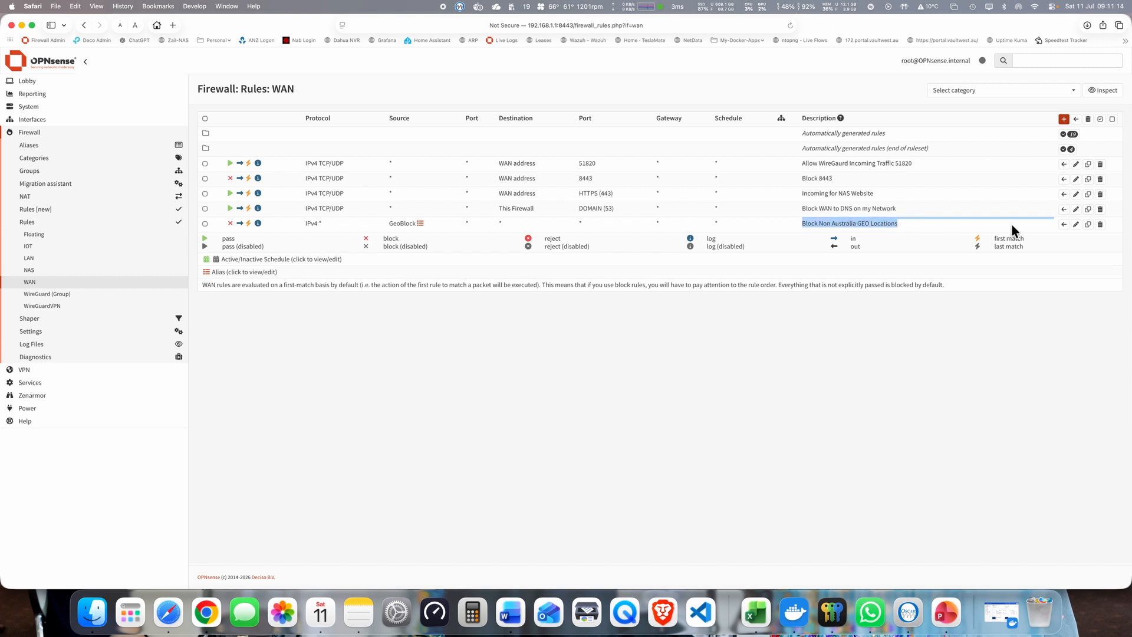
left_click(1077, 226)
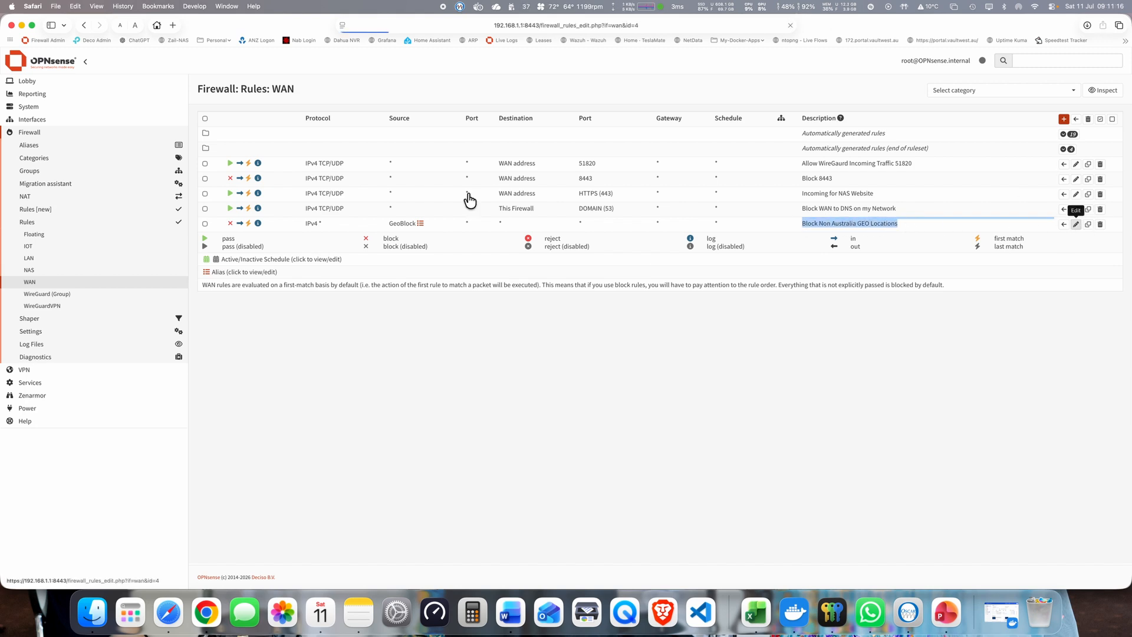
left_click(441, 138)
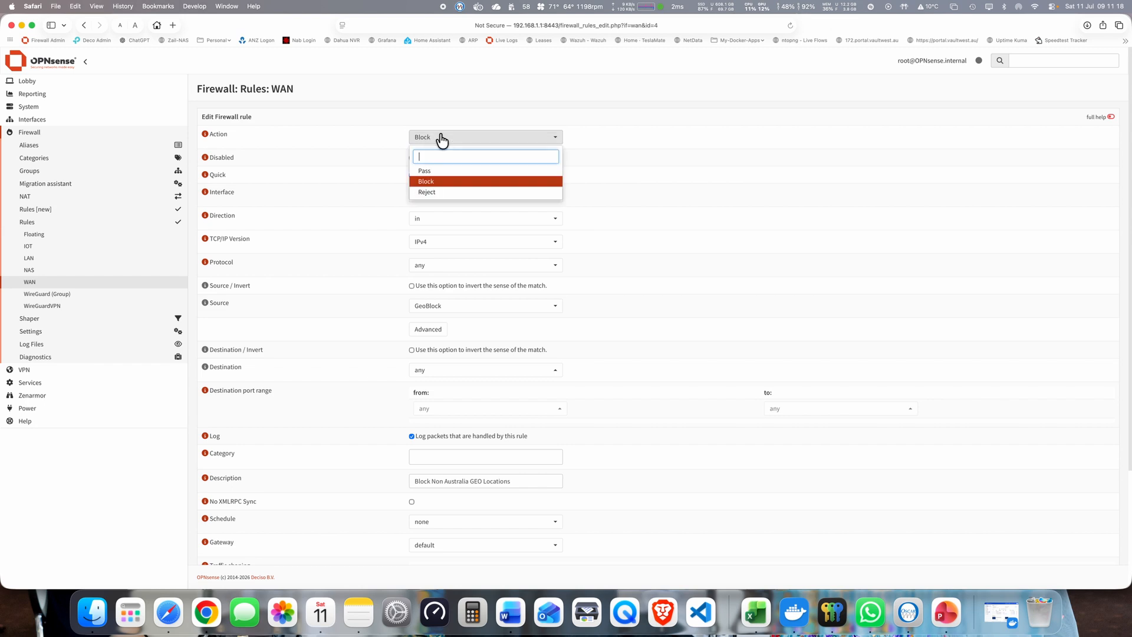
left_click(568, 212)
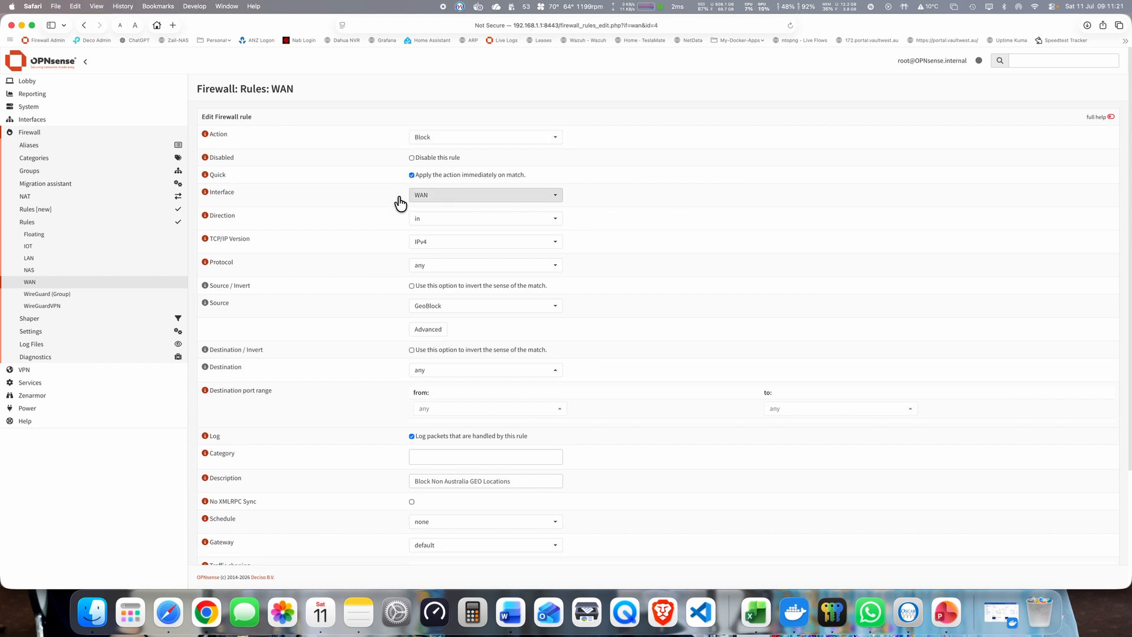
left_click(547, 195)
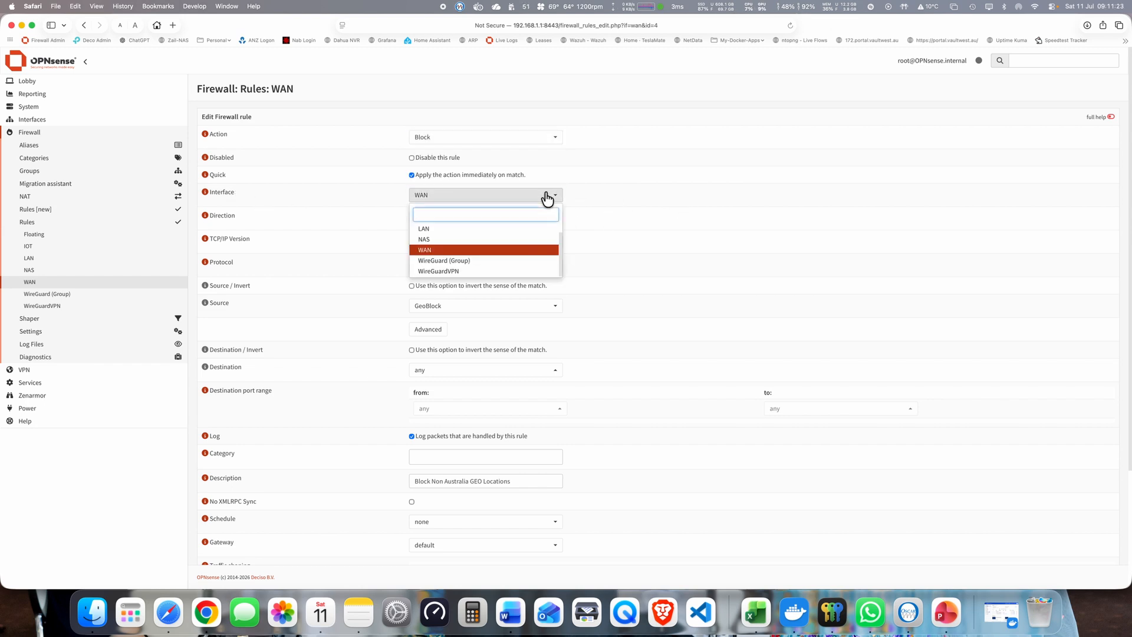
left_click(546, 195)
left_click(483, 224)
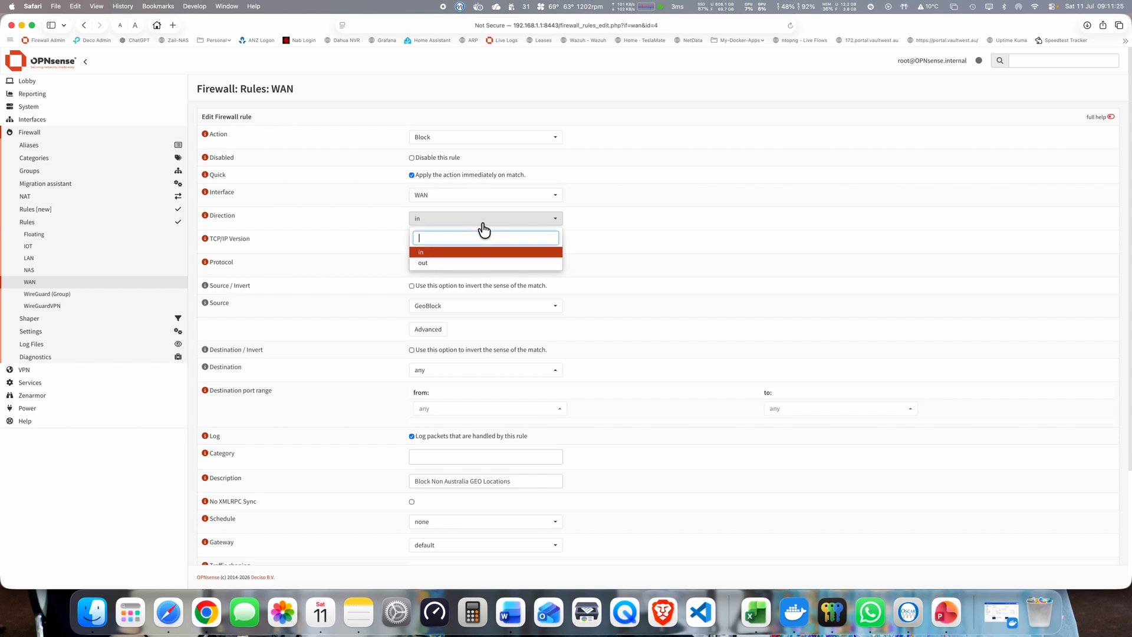
left_click(483, 224)
Examine the WAN geo-blocking rule's protocol and source options, and close the rule without saving
left_click(447, 264)
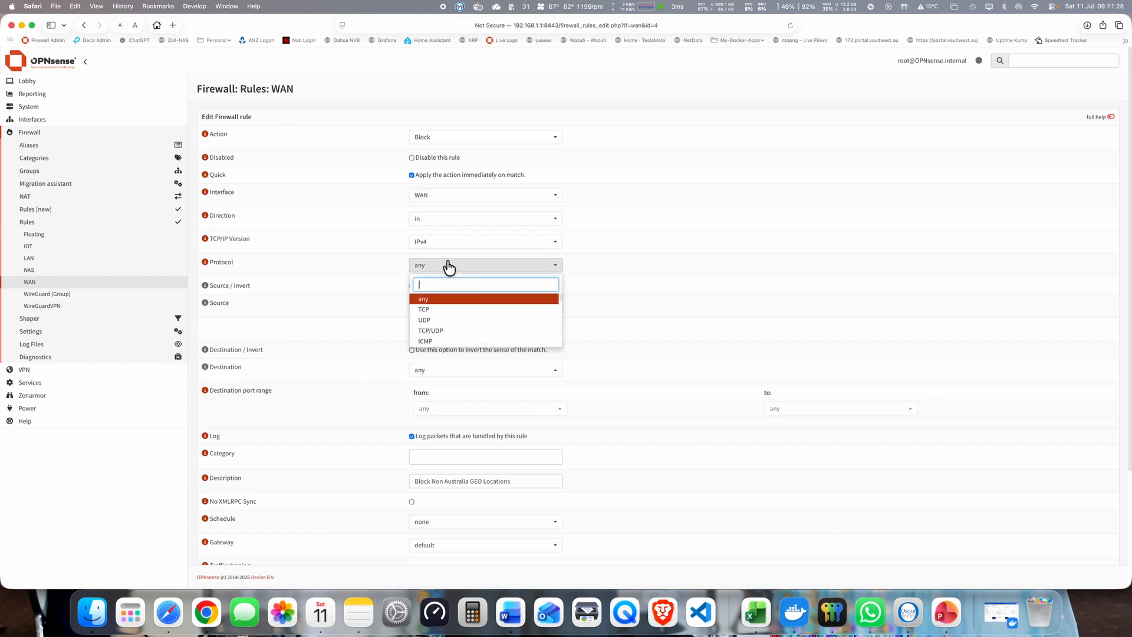
left_click(448, 265)
left_click(448, 265)
left_click(448, 266)
left_click(475, 306)
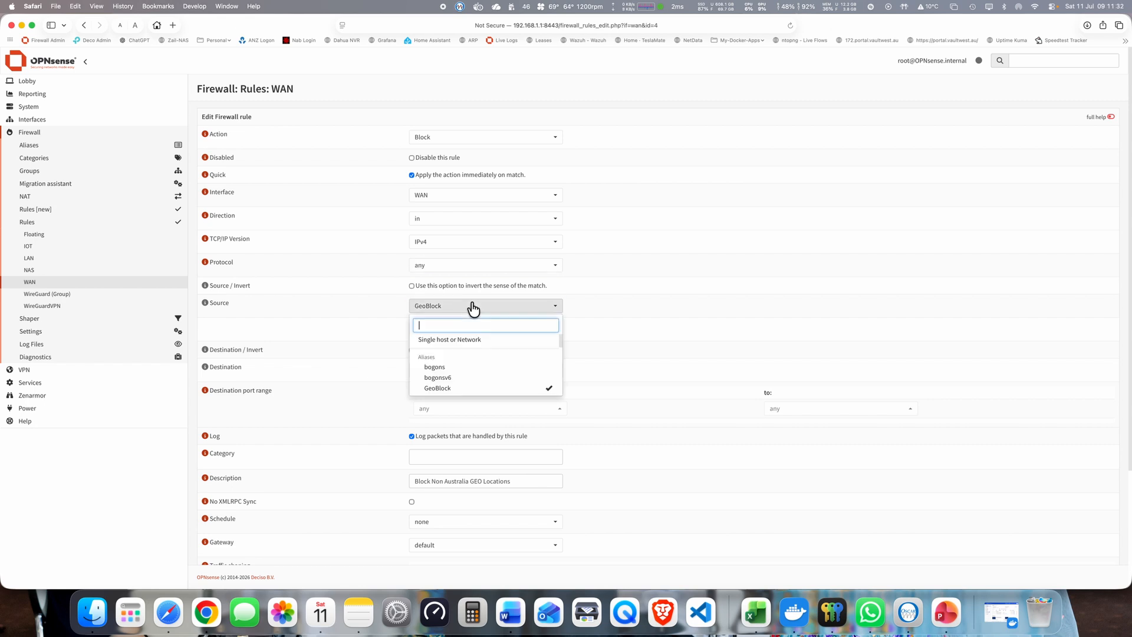
left_click(475, 307)
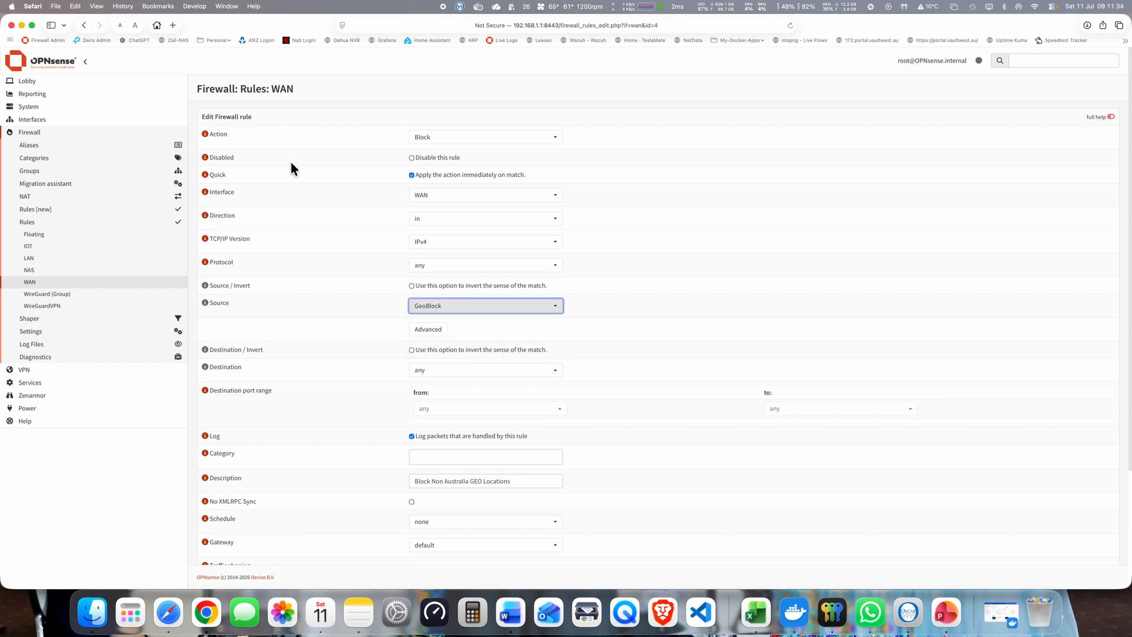
scroll(631, 442, "down", 5)
left_click(455, 546)
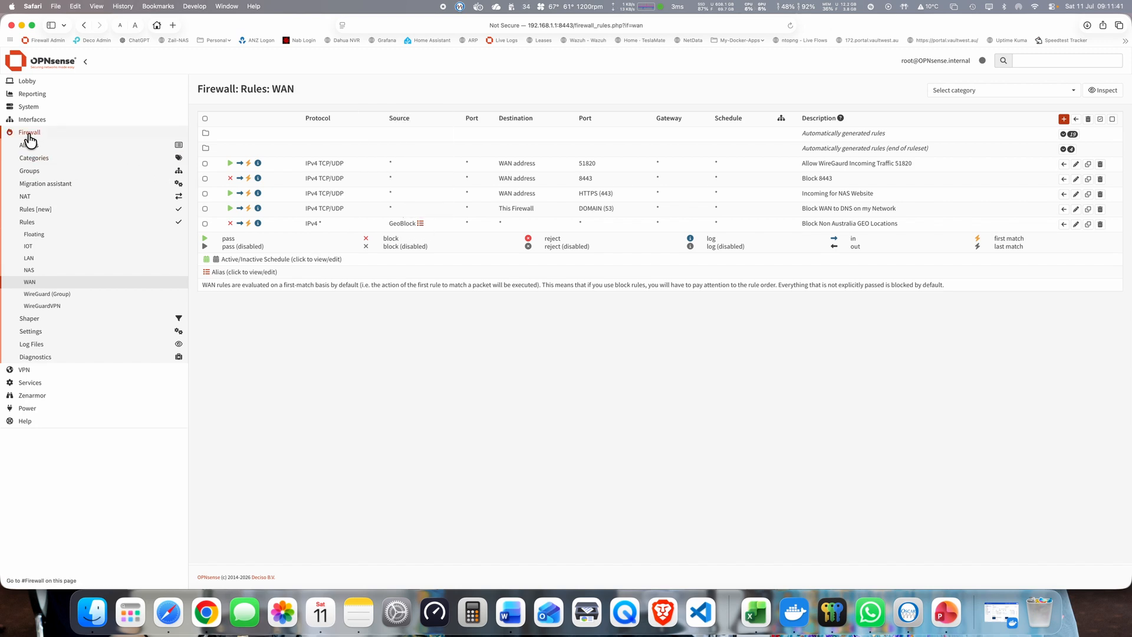
Open the GeoBlock alias from the WAN rule's source and review its alias type options
left_click(421, 224)
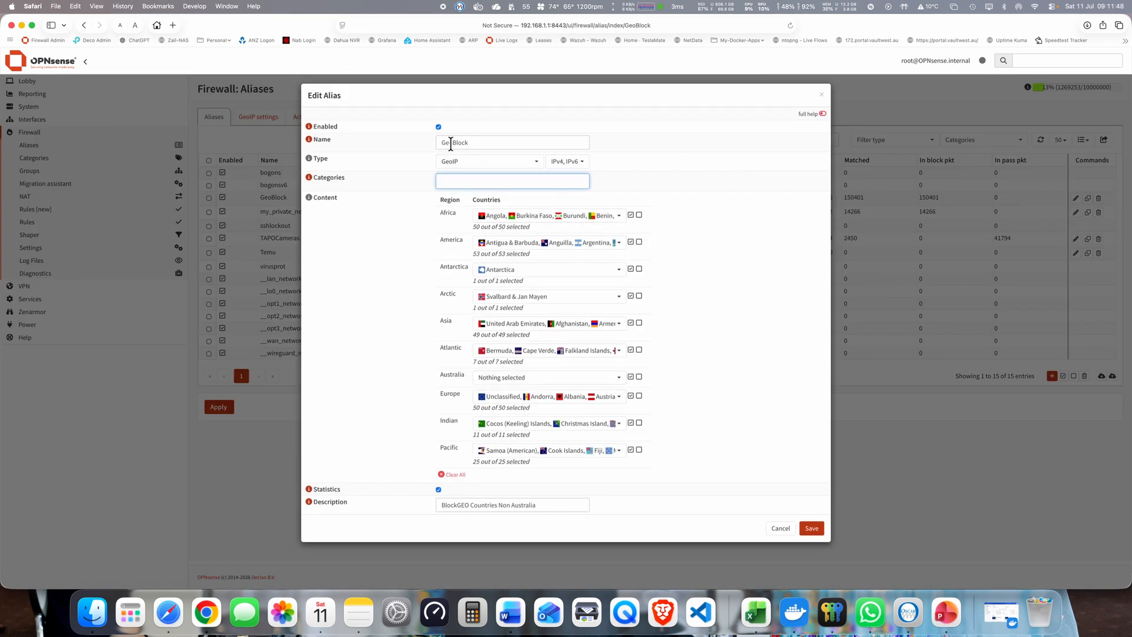
left_click(483, 161)
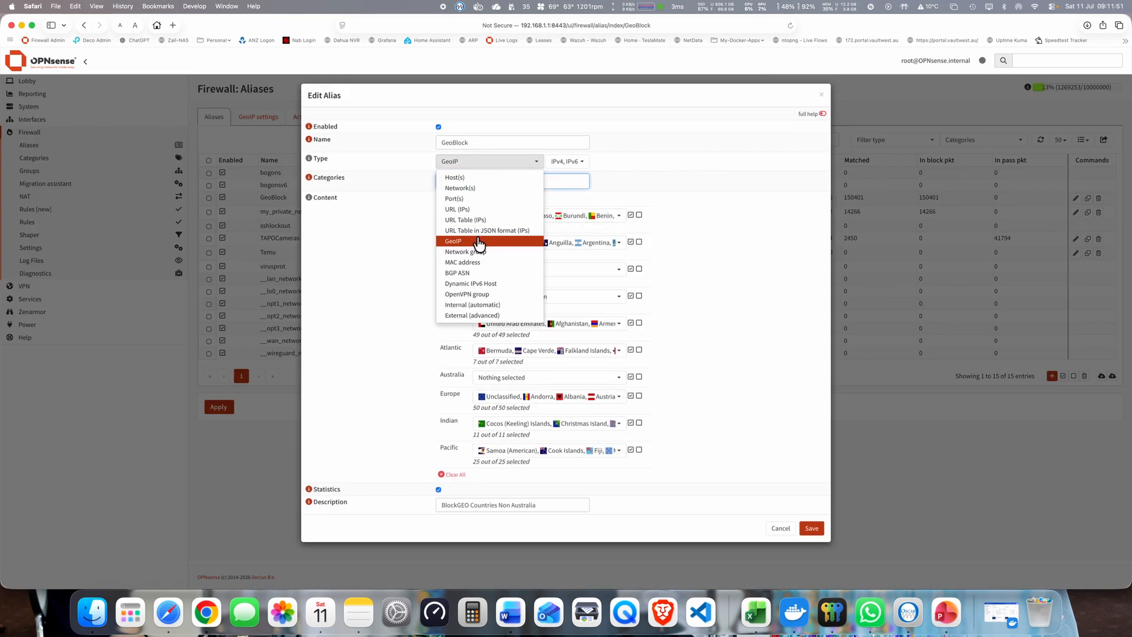
Try to save the alias under the name GeoBlock-nonAU with the GeoIP type and its existing description
left_click(486, 141)
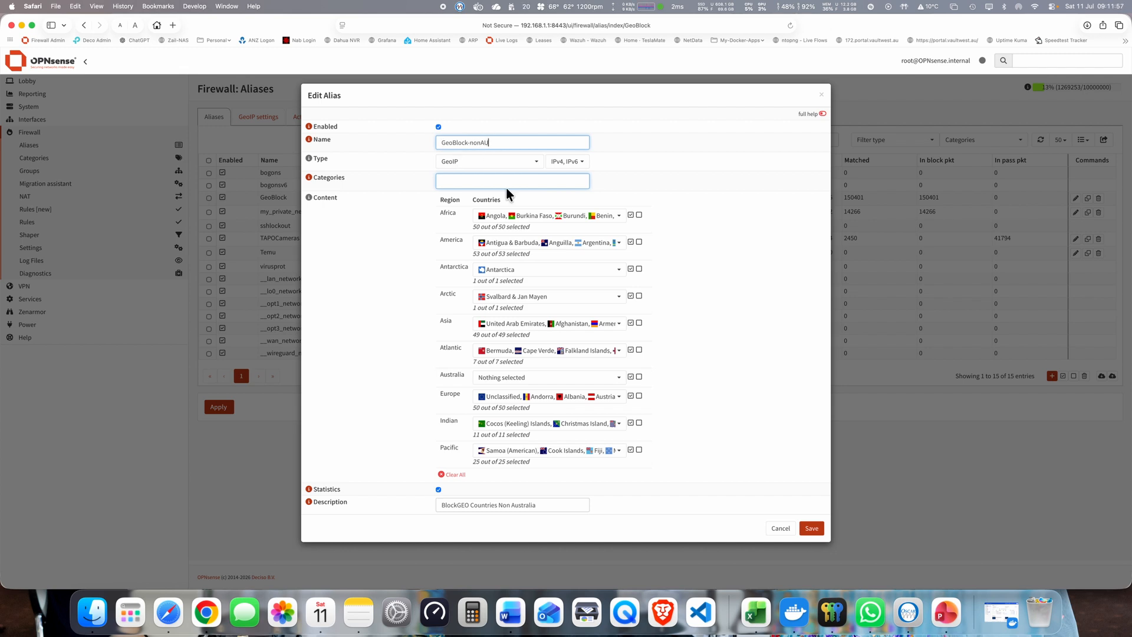
left_click(506, 164)
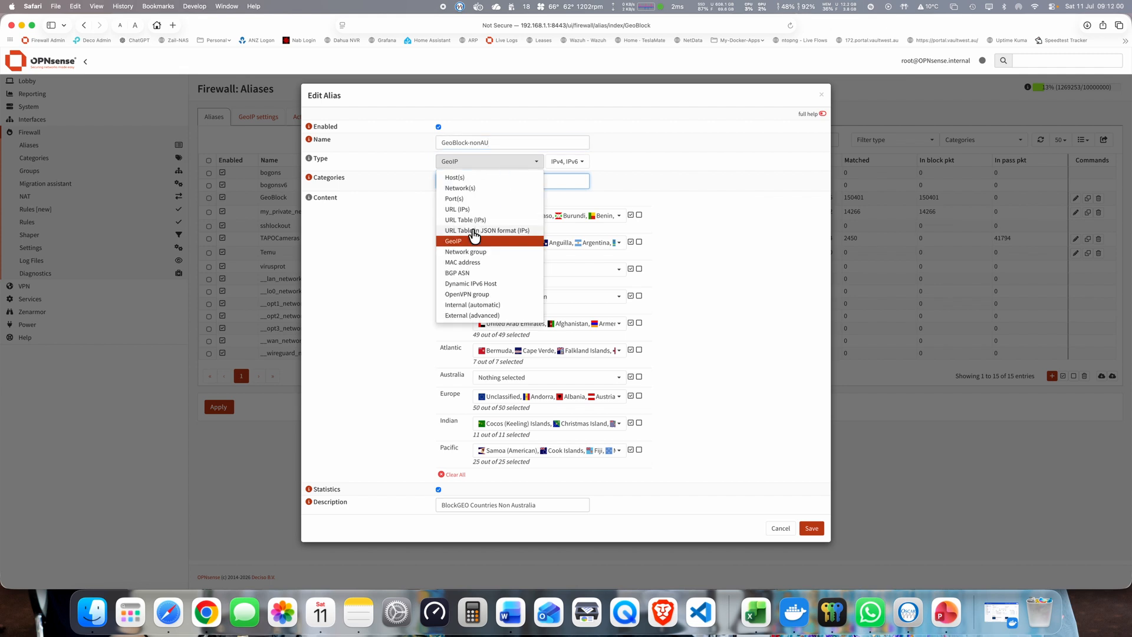
left_click(472, 241)
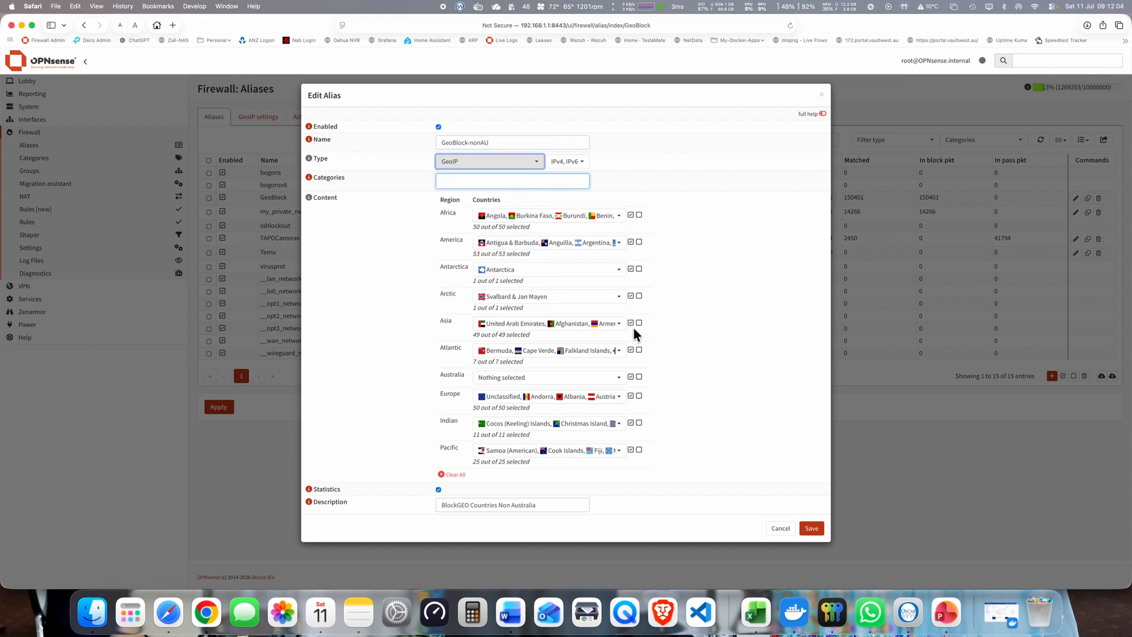
left_click_drag(547, 506, 425, 503)
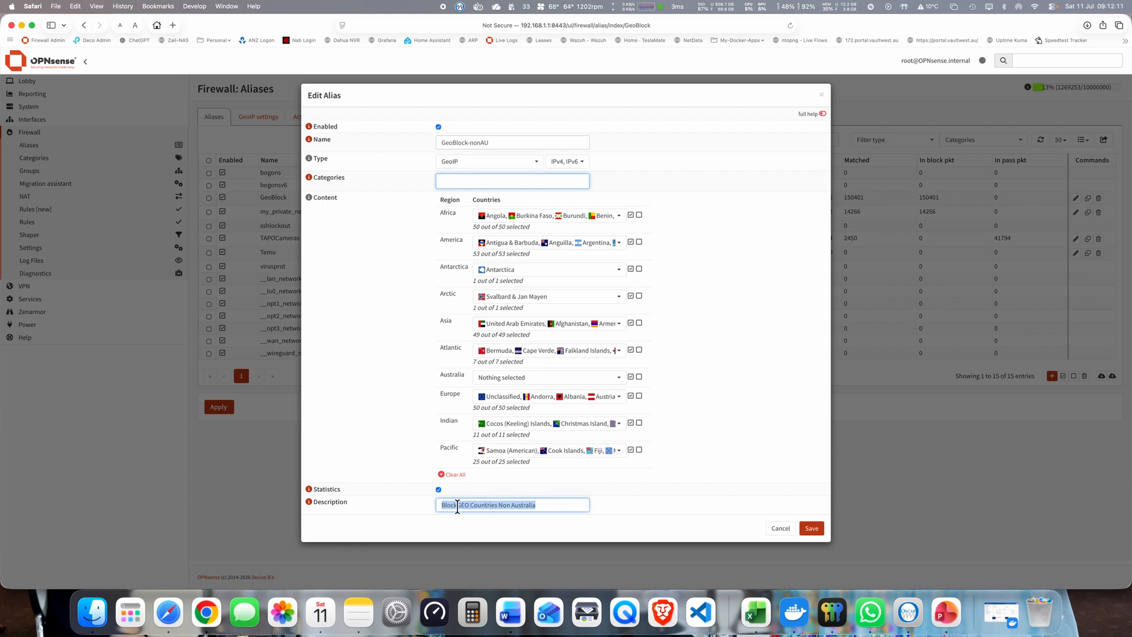
left_click(511, 505)
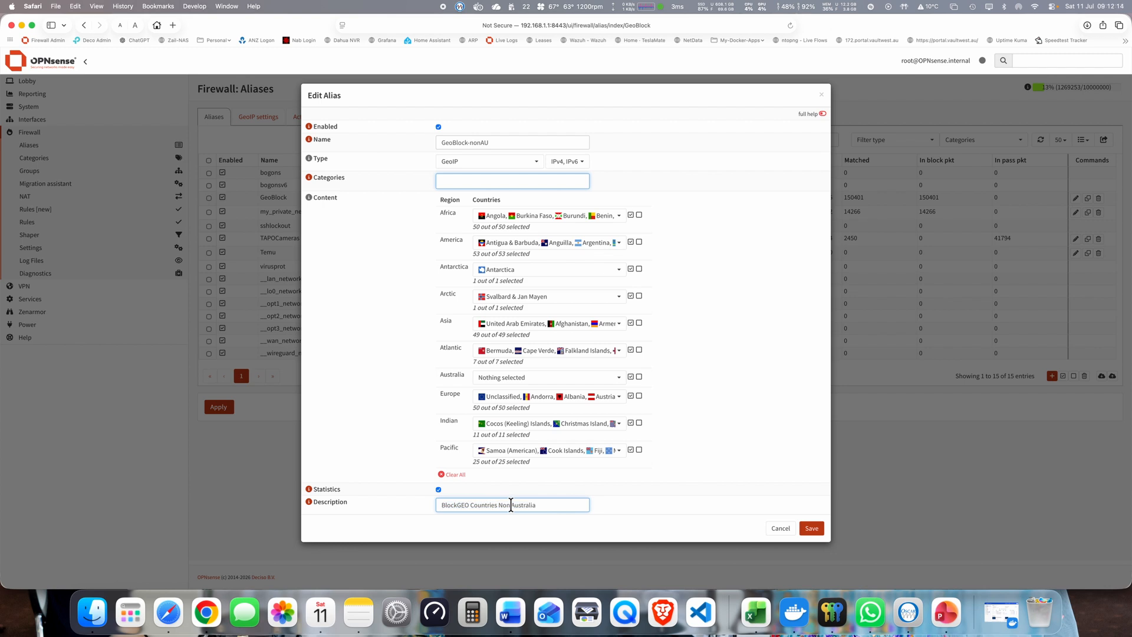
left_click(812, 528)
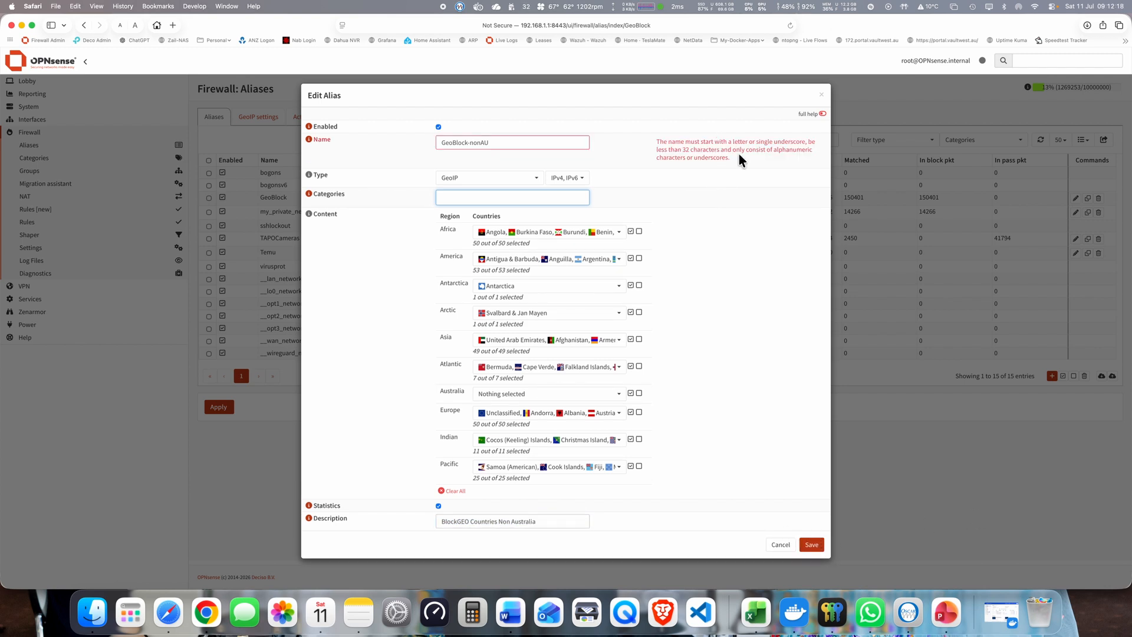
Rename the alias GeoBlocknonAU, save it and apply the alias changes
left_click(508, 142)
left_click(810, 544)
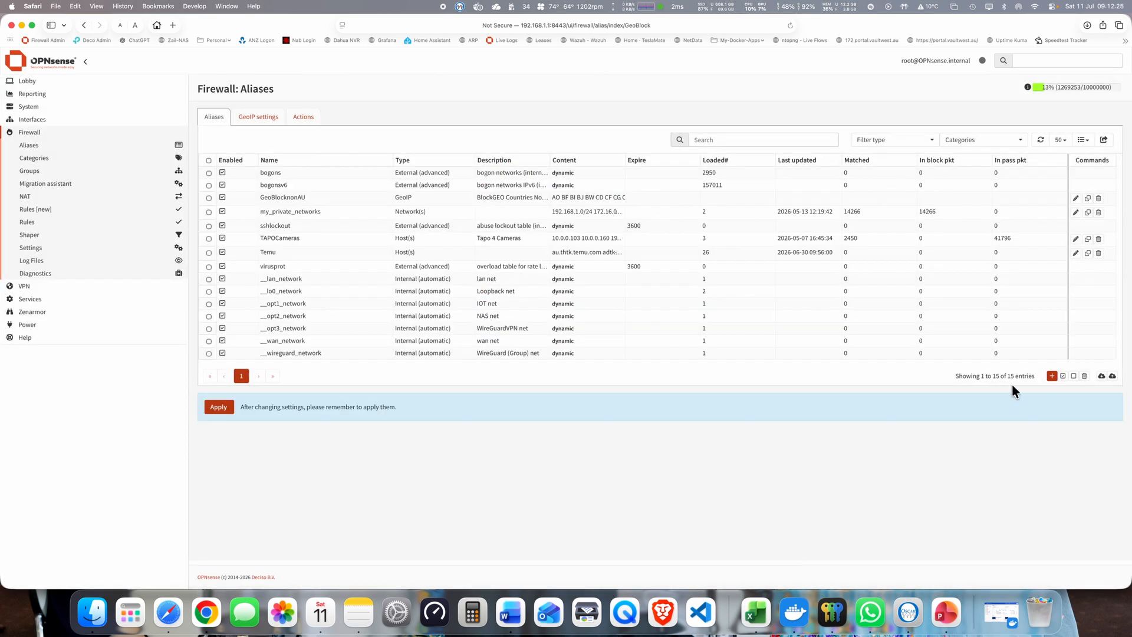
left_click(218, 407)
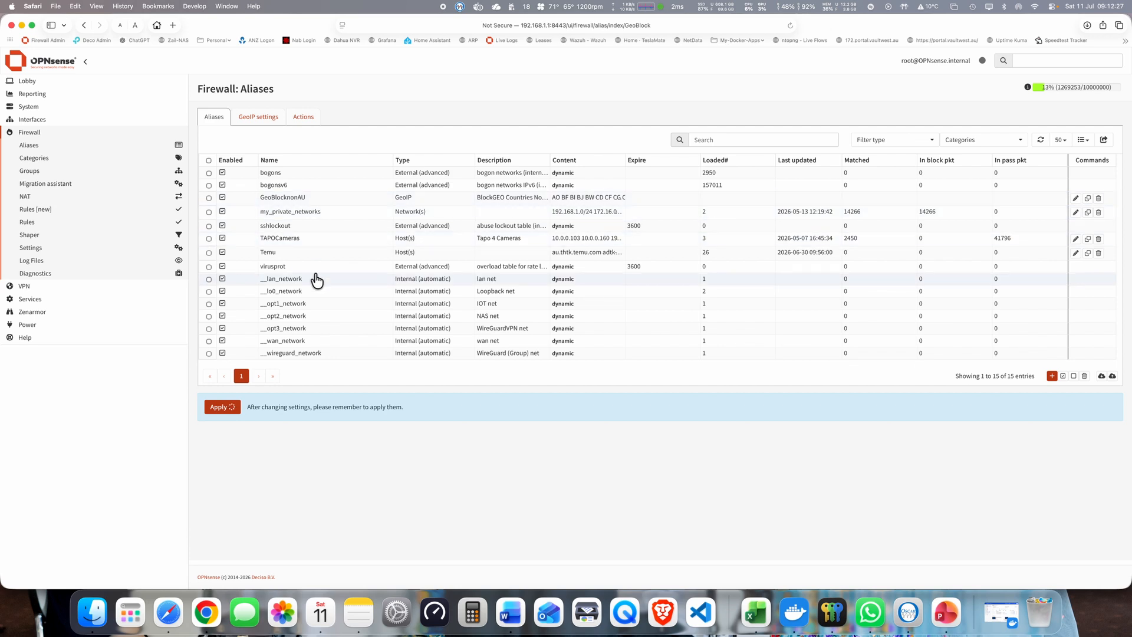
Open the WAN firewall rules to check the alias used by the geo-blocking rule
left_click(33, 222)
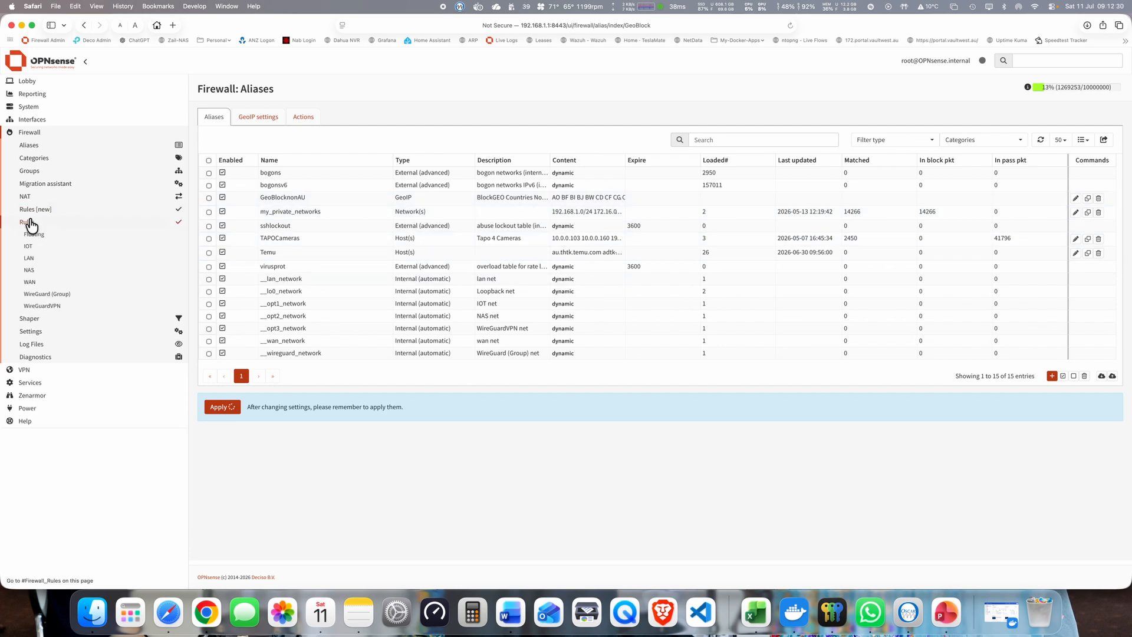
left_click(35, 282)
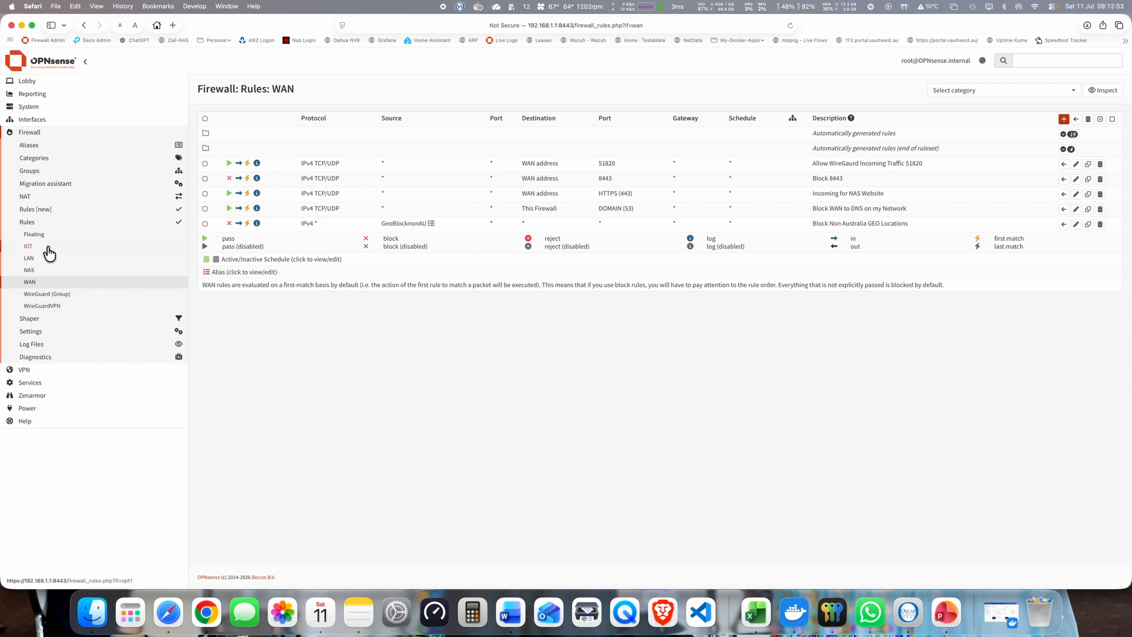
Switch to PowerPoint and examine the IP address of the IOT Network VLAN's Wifi modem in the diagram
left_click(949, 611)
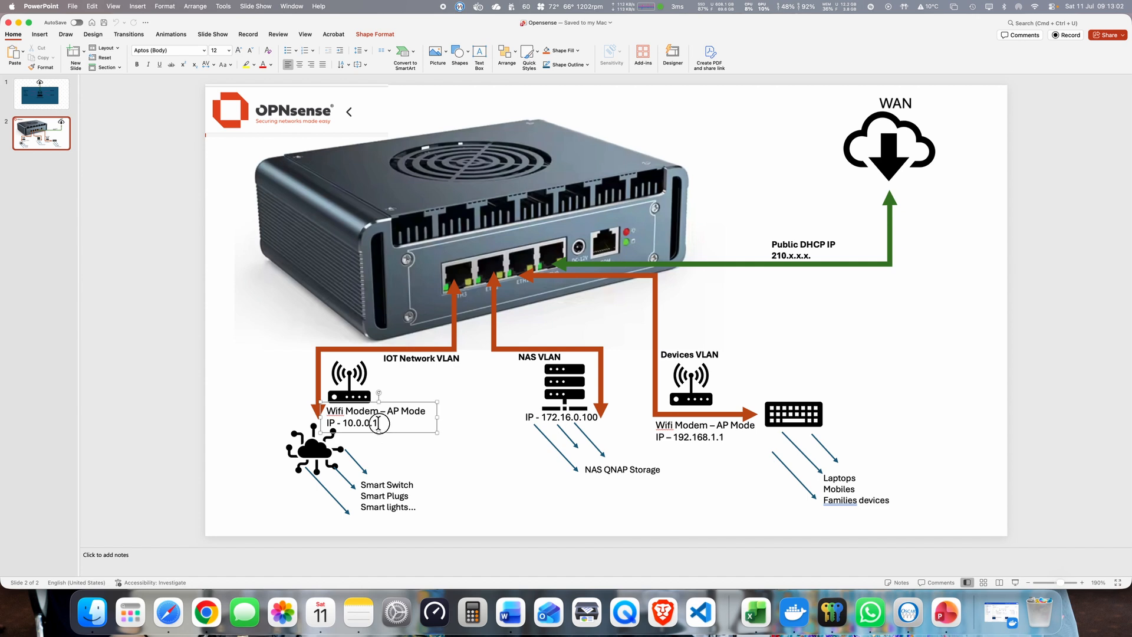
left_click_drag(379, 423, 356, 424)
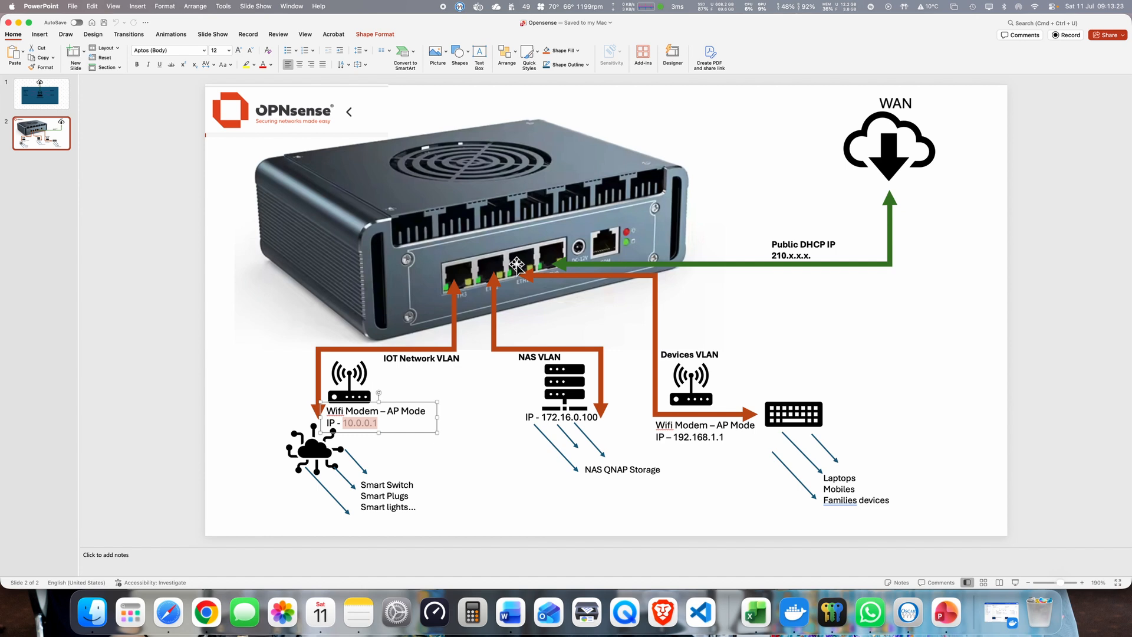
Return to OPNsense in Safari, open the IOT firewall rules and review the description of the private networks block rule
key("super+Tab")
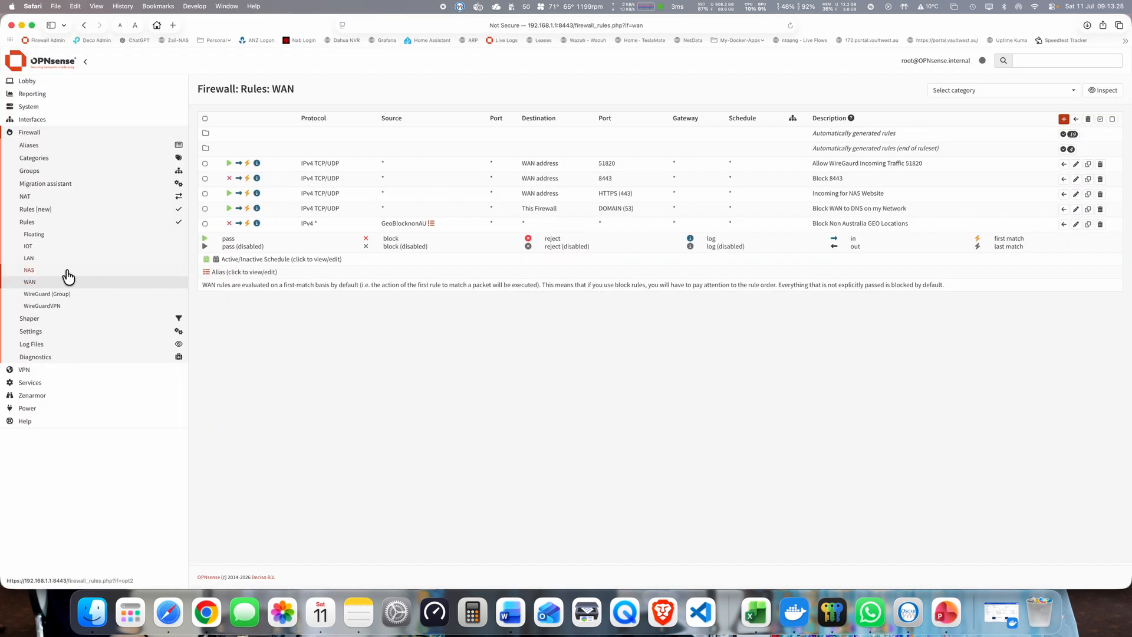
left_click(62, 246)
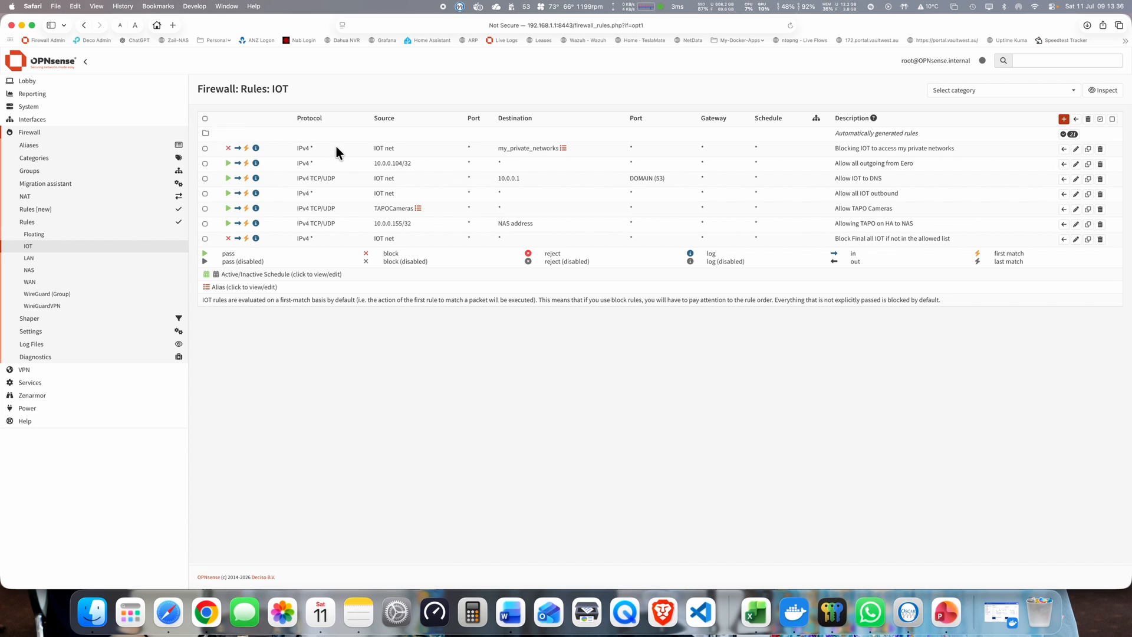
left_click_drag(953, 149, 837, 148)
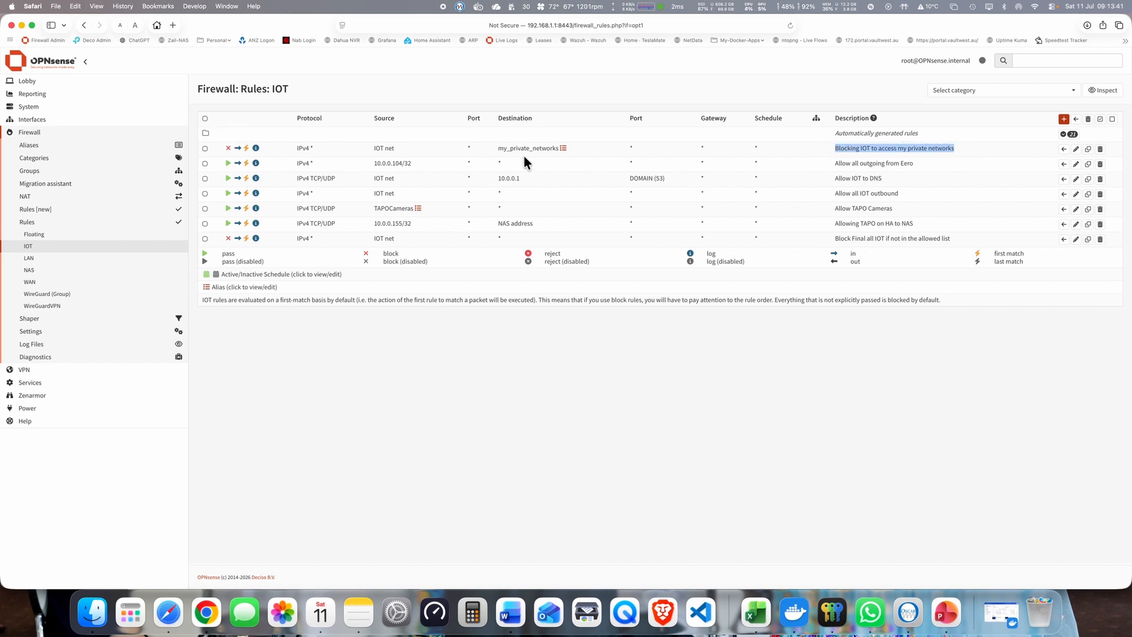
Open the IOT rule blocking access to private networks for editing and examine its action and source
left_click(1076, 149)
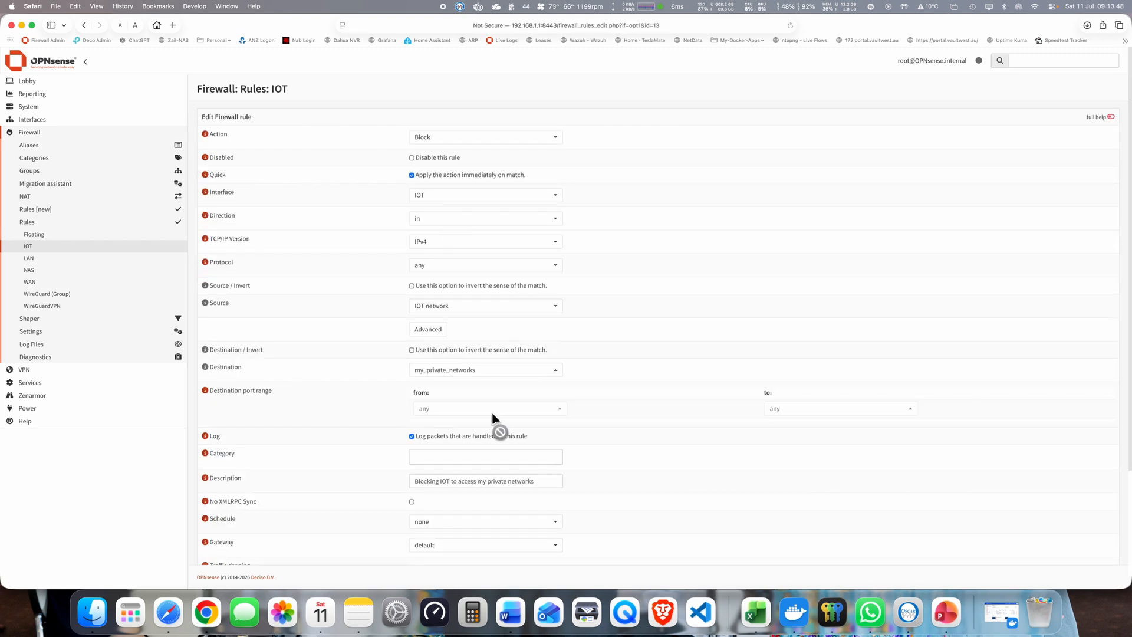
left_click(466, 140)
left_click(466, 141)
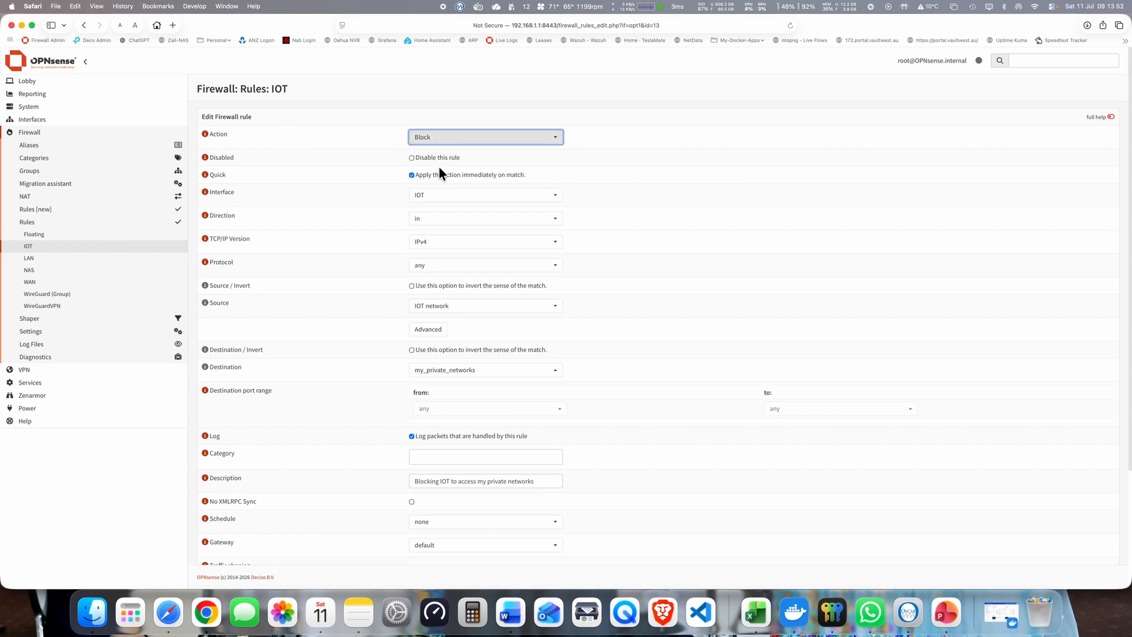
left_click(462, 308)
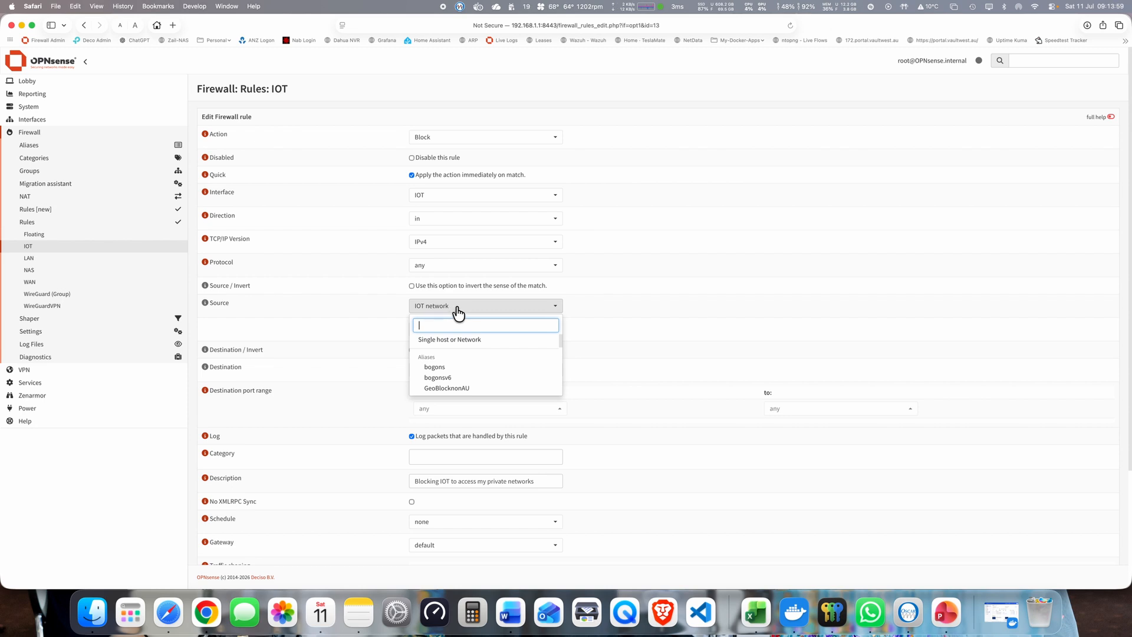
left_click(461, 308)
Examine the IOT block rule's destination and description, and cancel the edit without saving
scroll(459, 314, "down", 1)
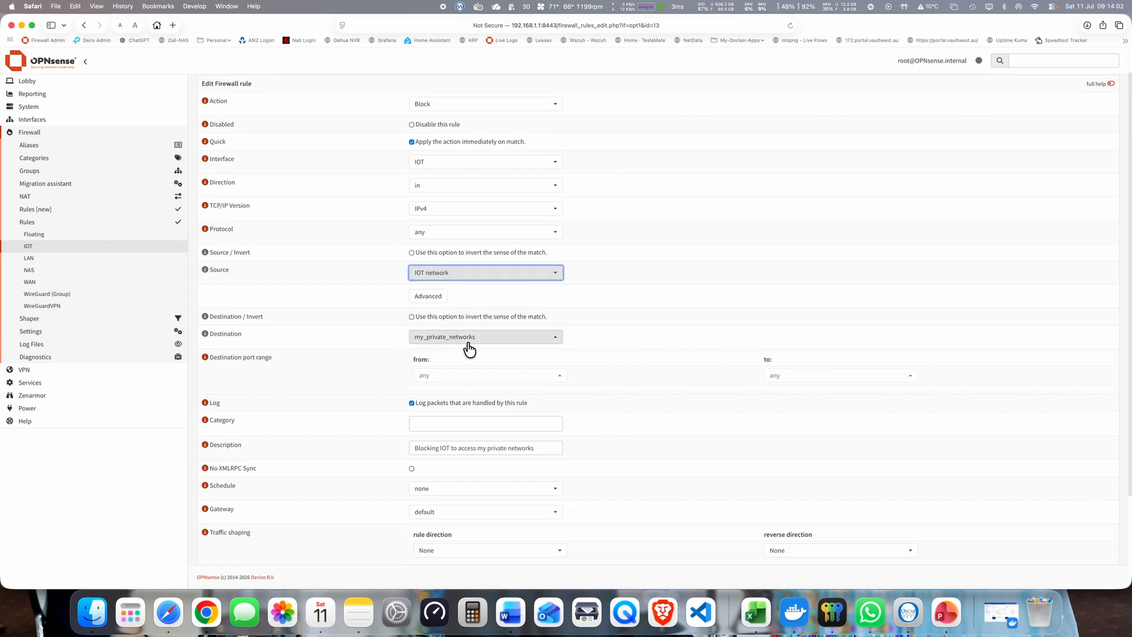
double_click(223, 333)
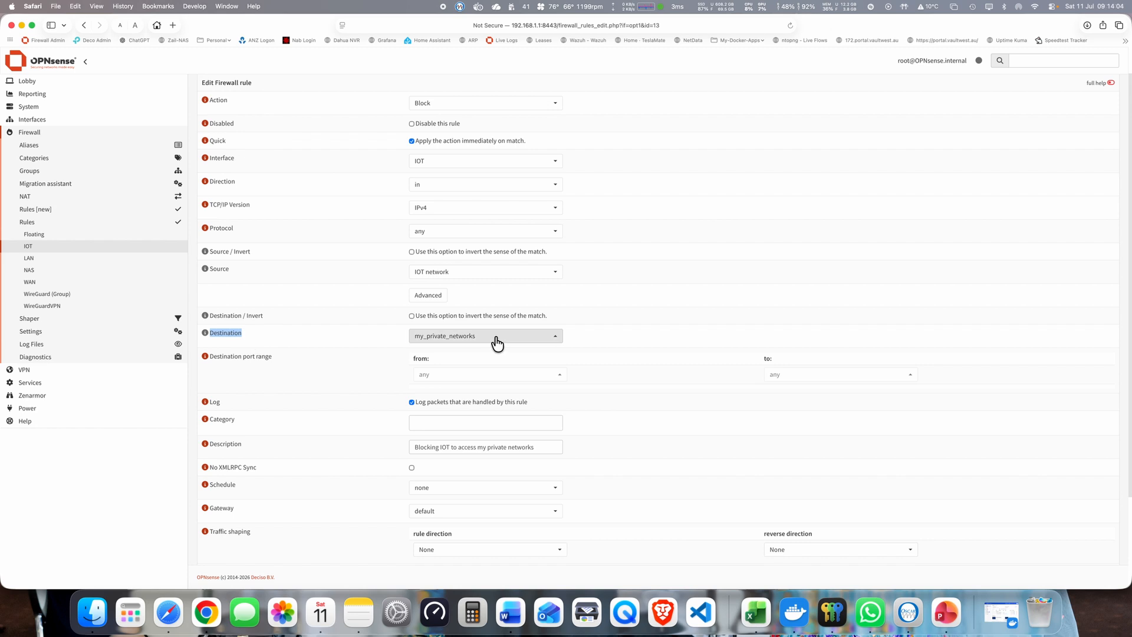
left_click(498, 340)
left_click(498, 340)
scroll(549, 362, "down", 2)
scroll(549, 362, "down", 1)
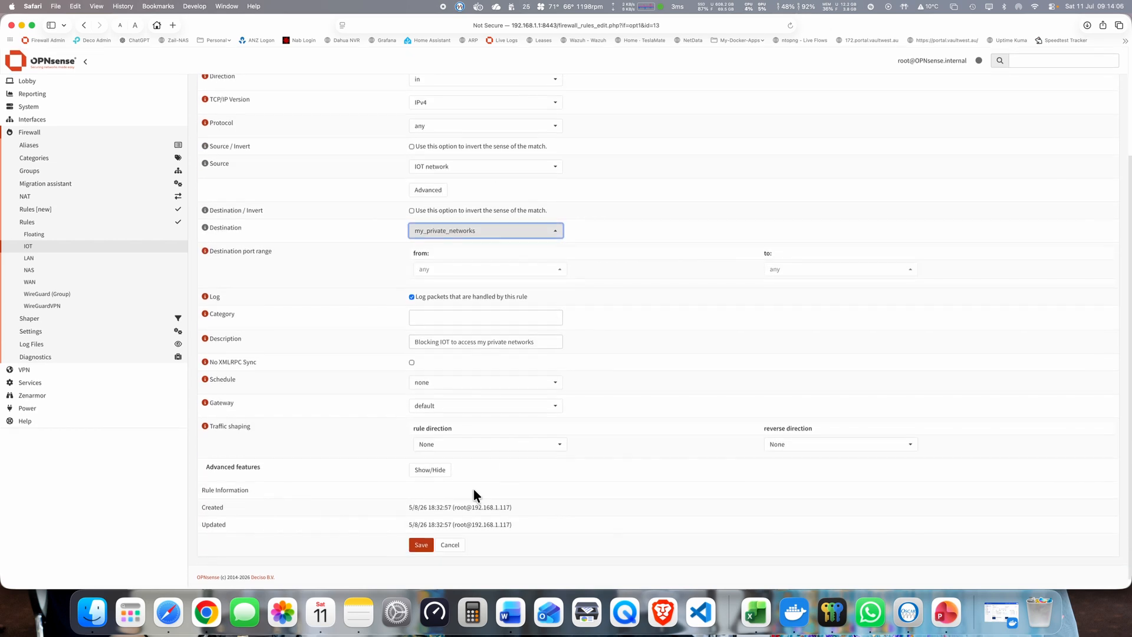
left_click_drag(418, 341, 536, 343)
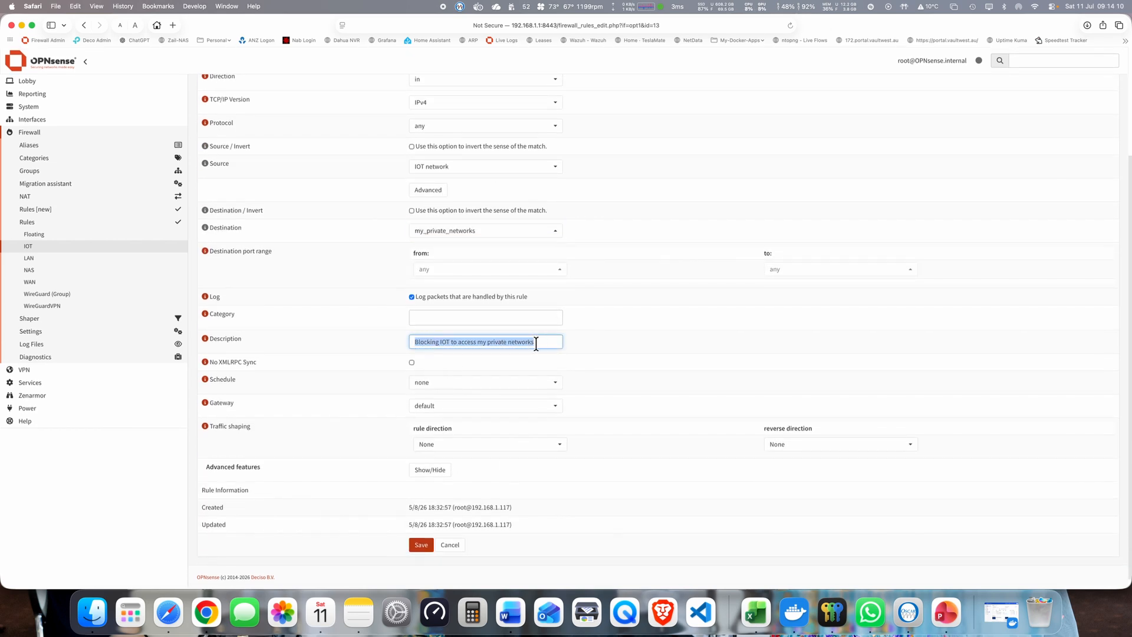
left_click(449, 550)
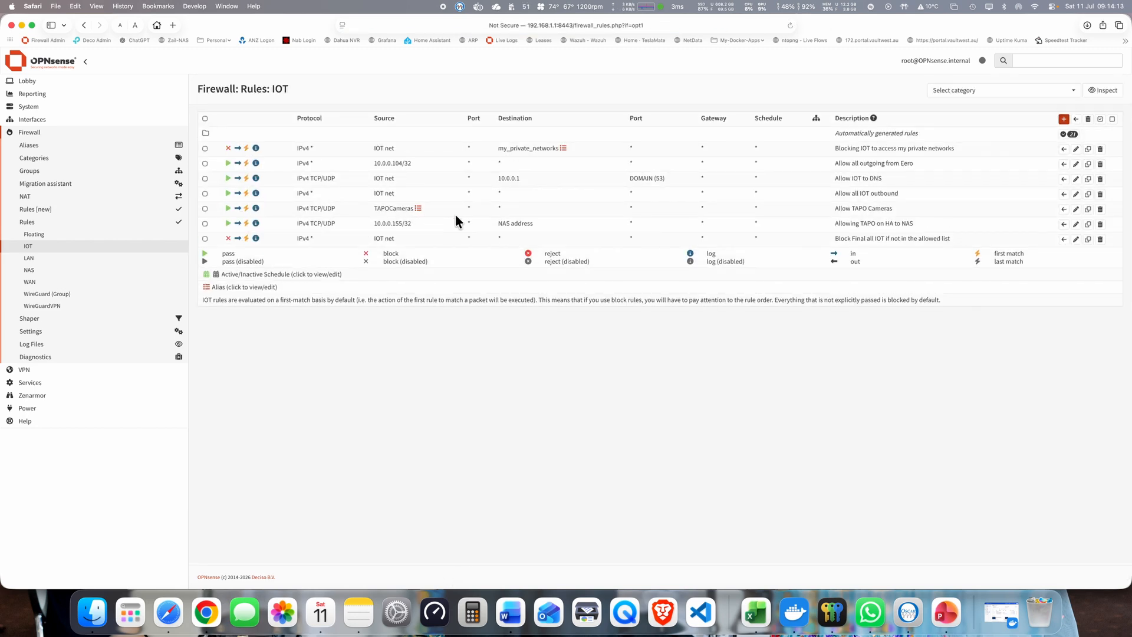
Open the IOT block rule's my_private_networks alias and compare its content with the Devices VLAN and NAS VLAN addresses in the PowerPoint diagram
left_click(565, 150)
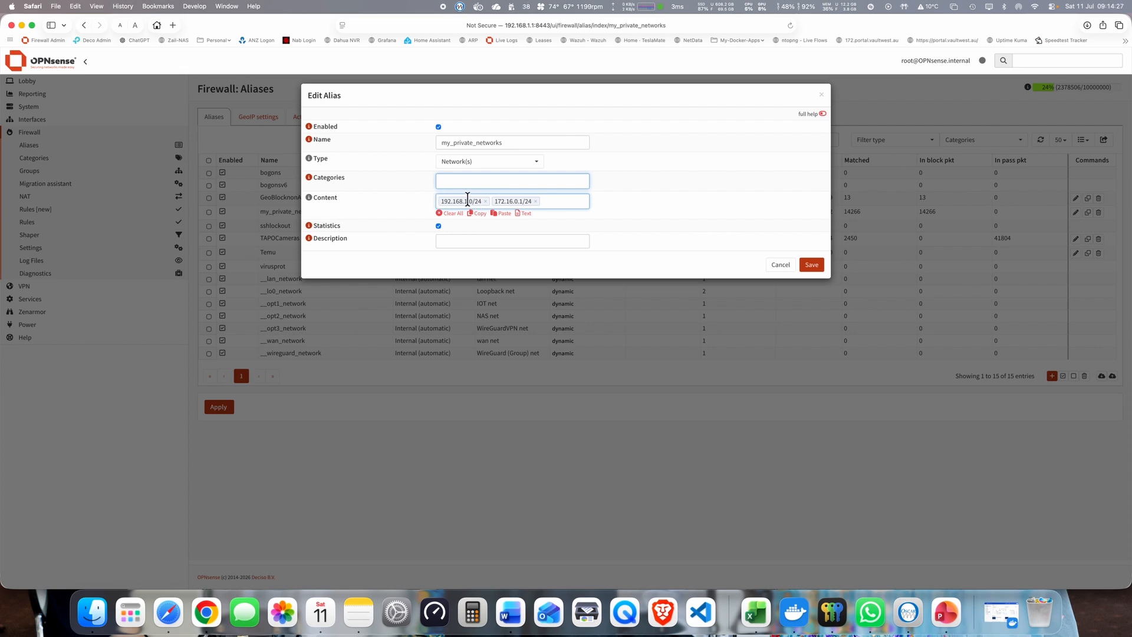
left_click(943, 612)
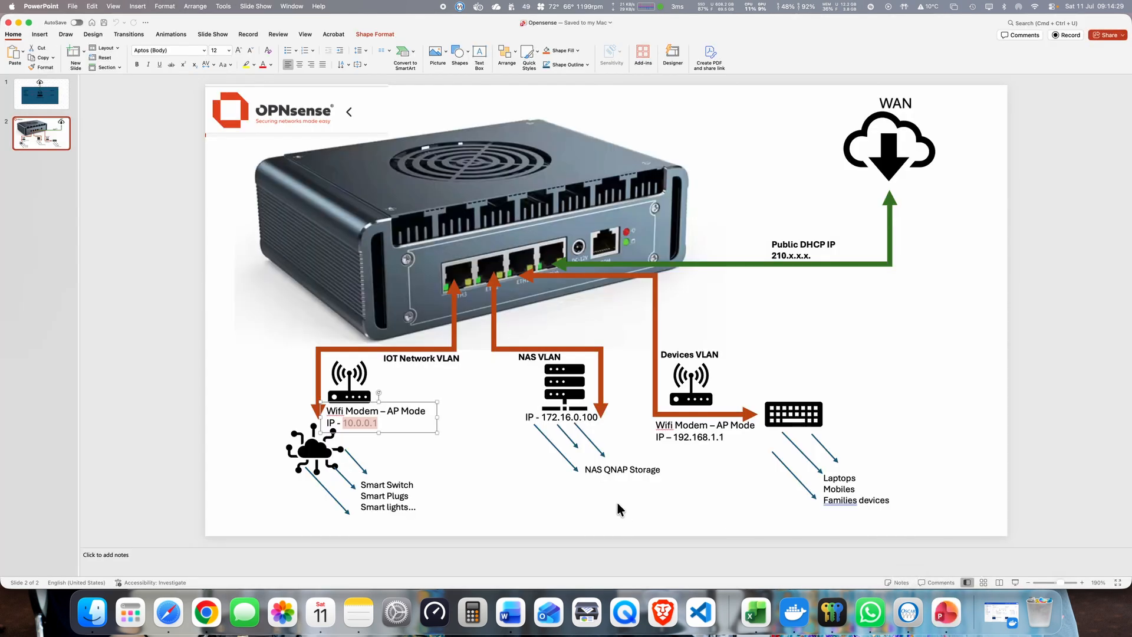
double_click(707, 437)
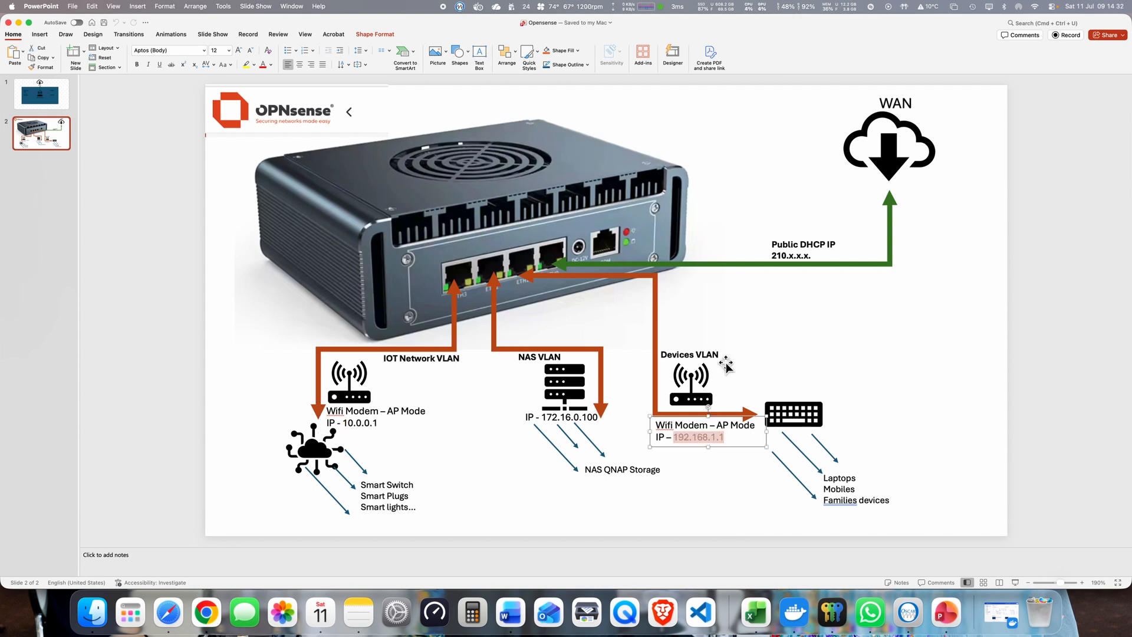
triple_click(566, 416)
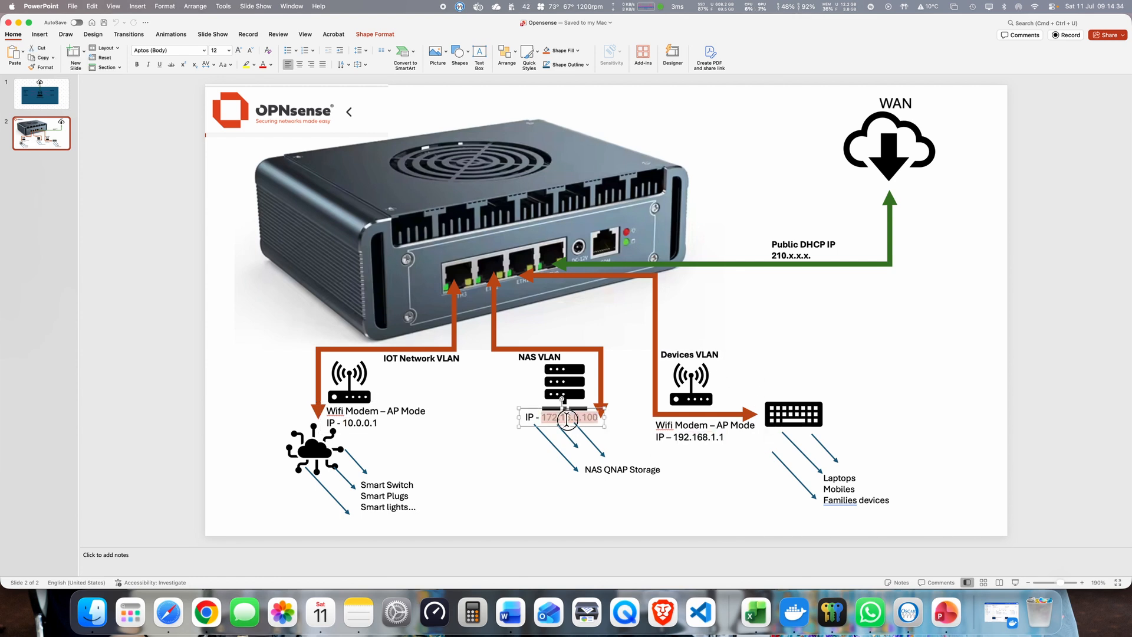
Return to Safari, close the alias without saving, and review the source and description of the IOT private networks block rule
key("super+Tab")
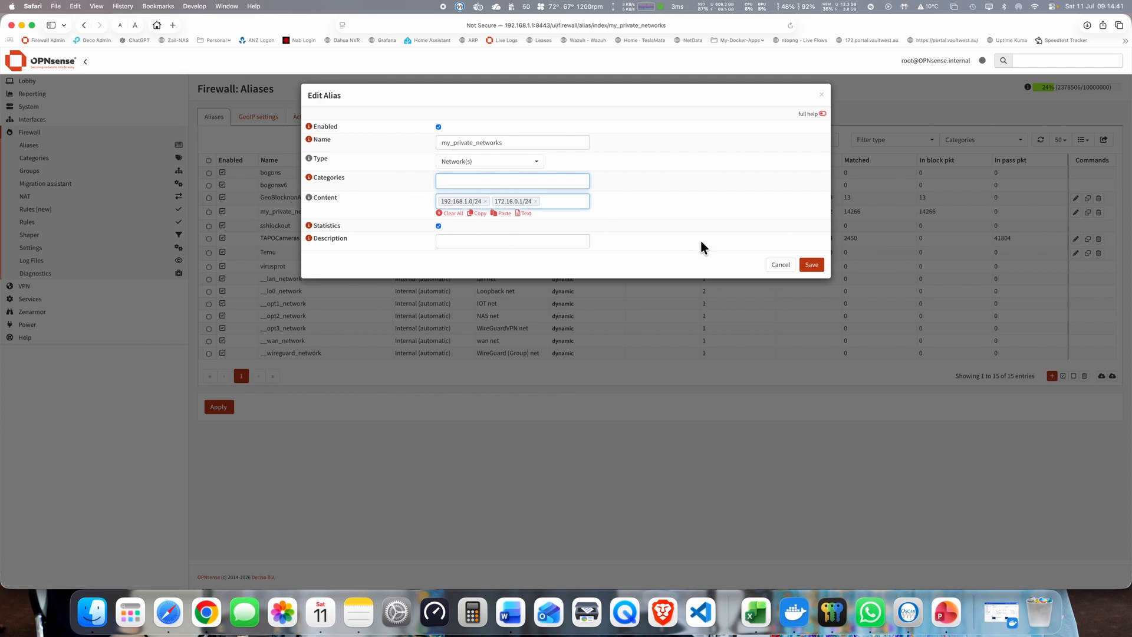
left_click(778, 264)
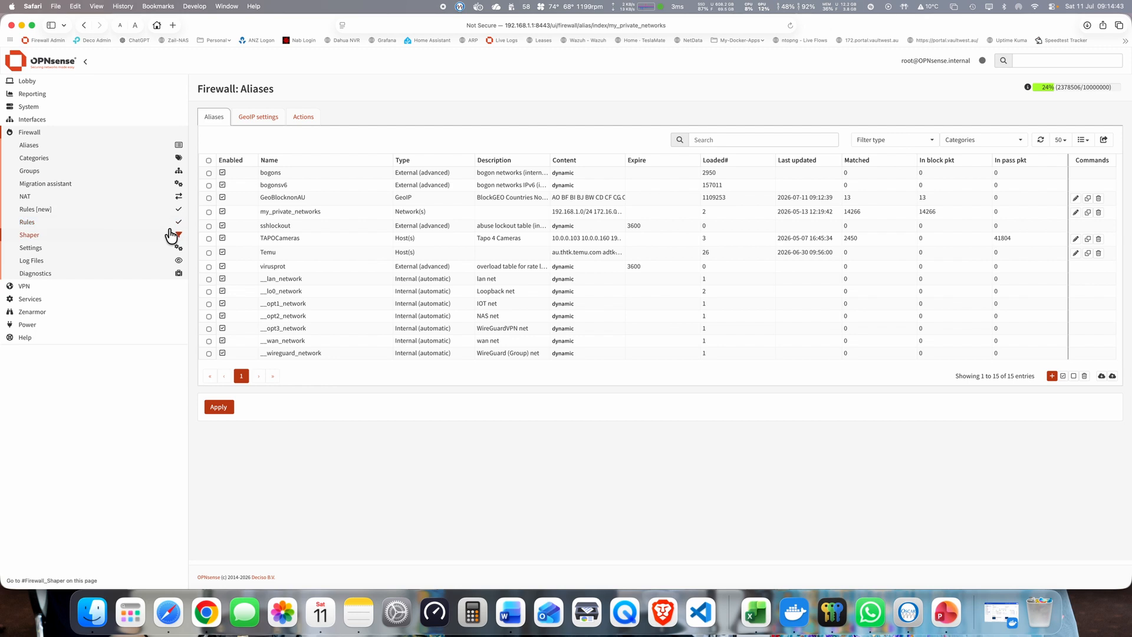
left_click(41, 226)
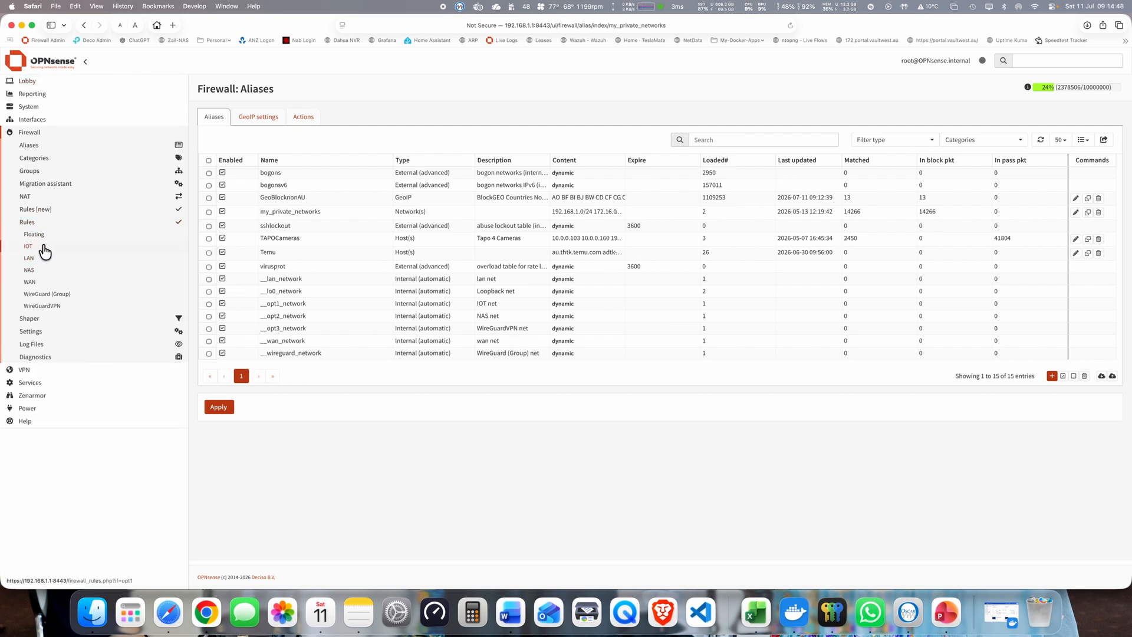
left_click(41, 248)
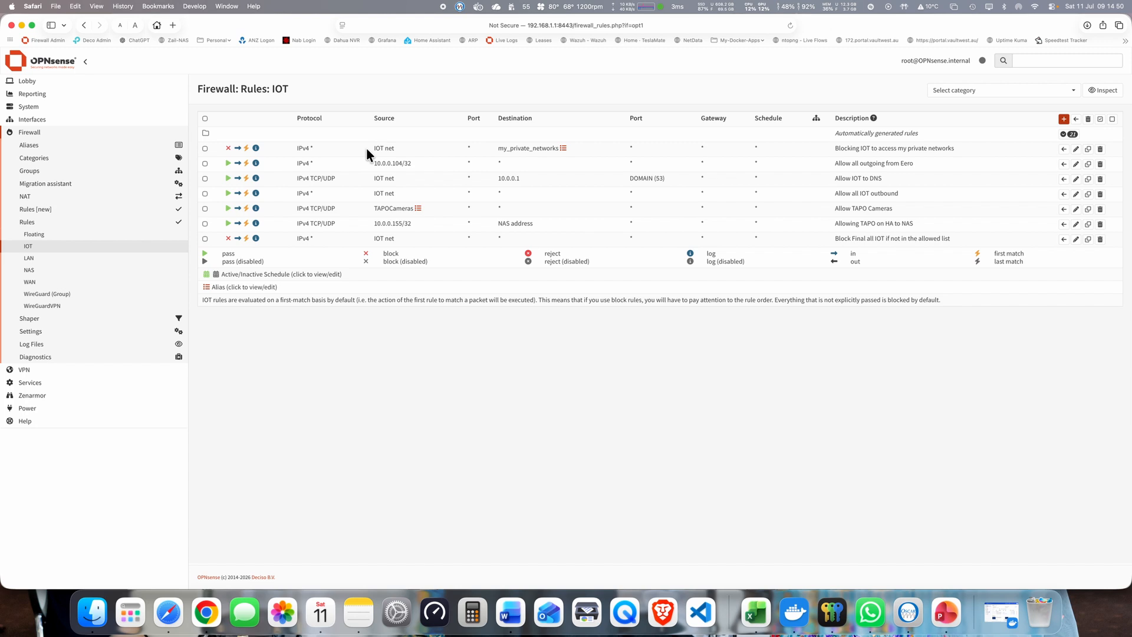
left_click_drag(367, 147, 404, 148)
left_click_drag(832, 148, 970, 148)
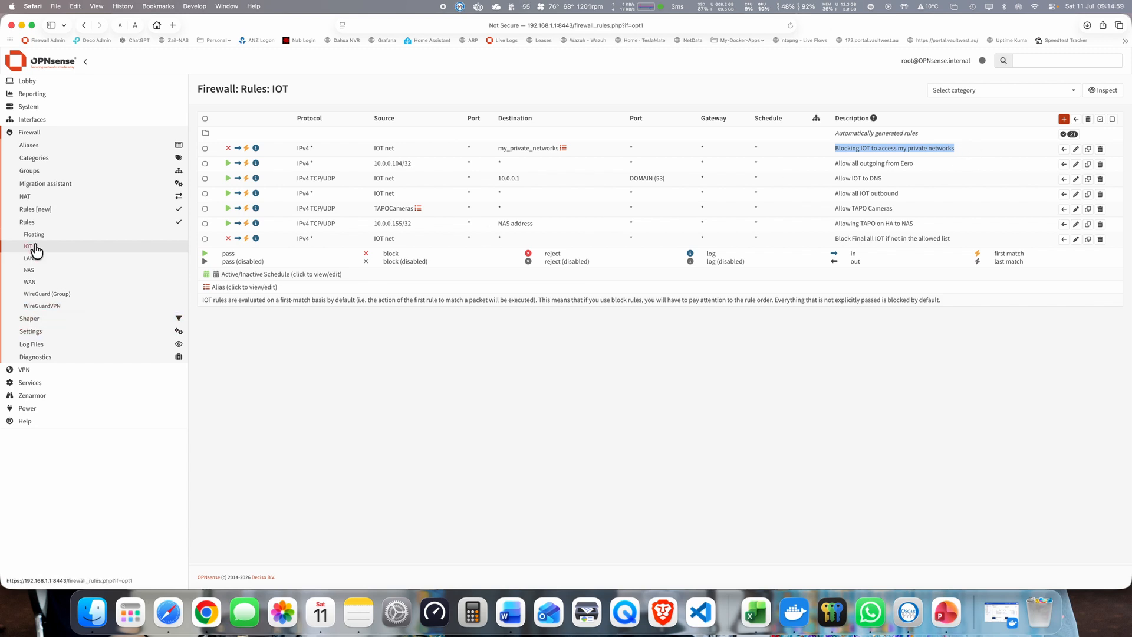
Open the firewall log's live view and examine the rule labels of the passed IOT and NAS traffic
left_click(73, 347)
left_click(40, 284)
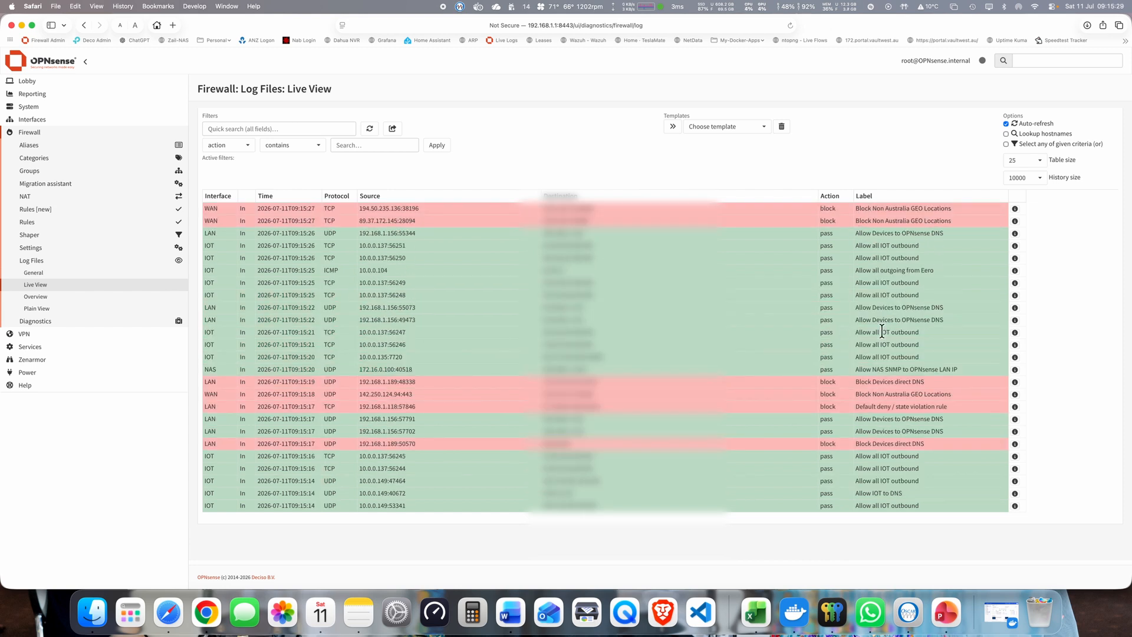
left_click_drag(934, 323, 853, 323)
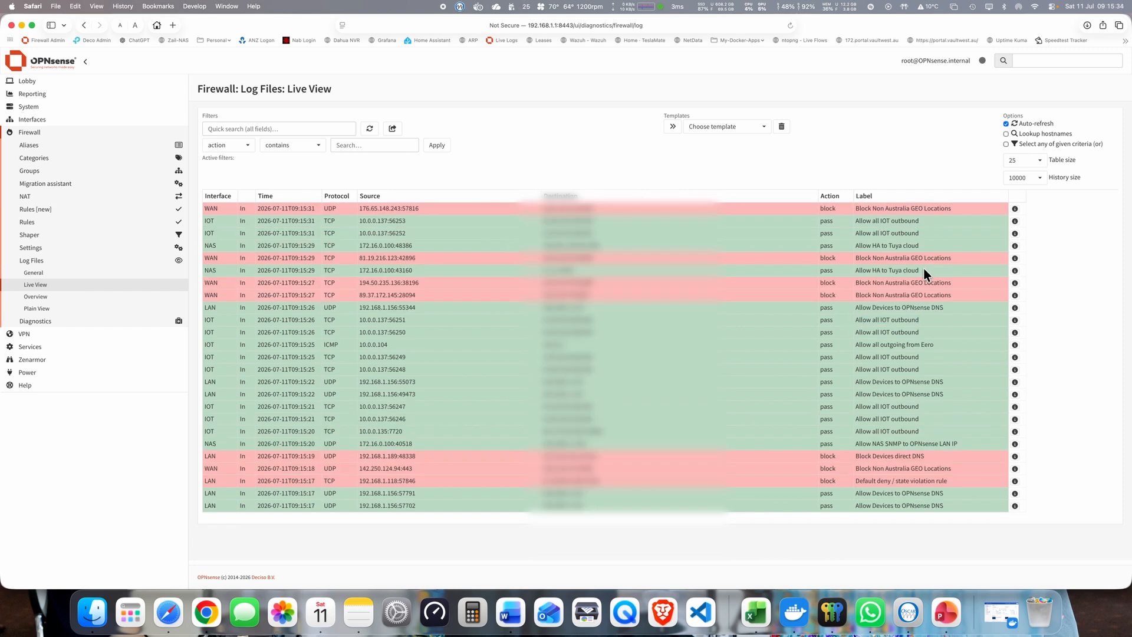
left_click_drag(924, 272, 852, 269)
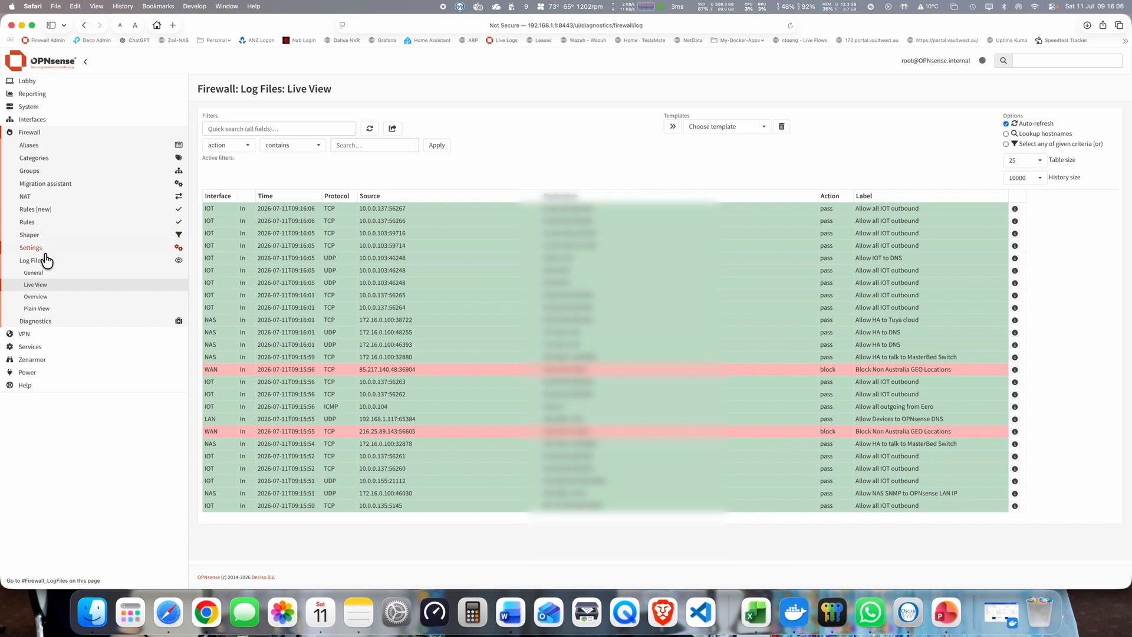
Open the LAN firewall rules and review the description of the rule blocking the Dahua camera from internal private networks
left_click(45, 222)
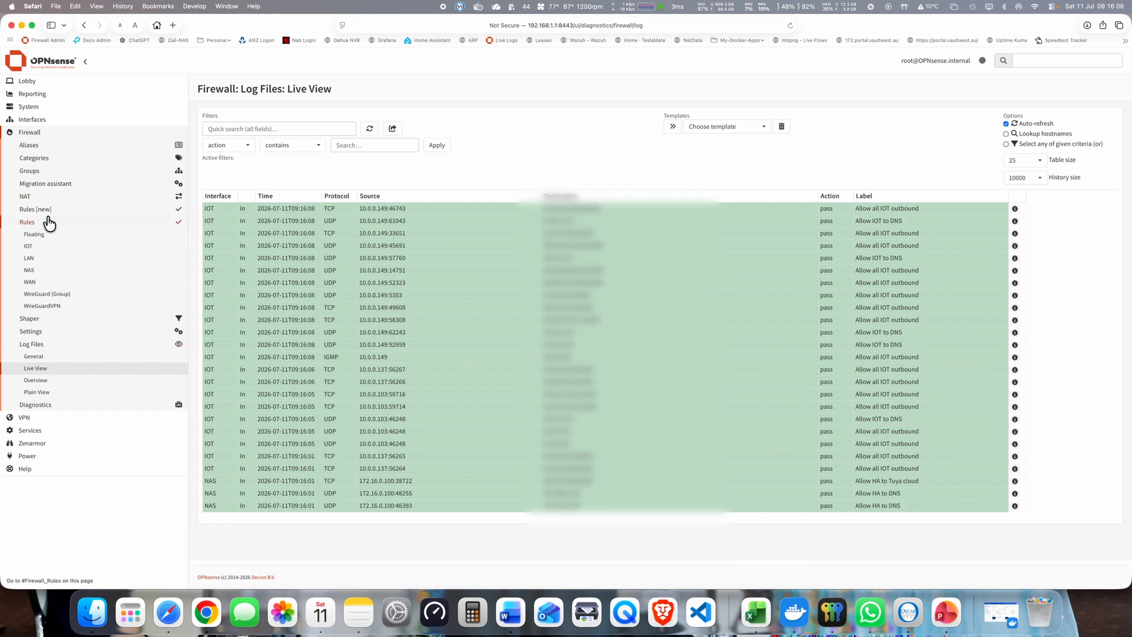
left_click(47, 259)
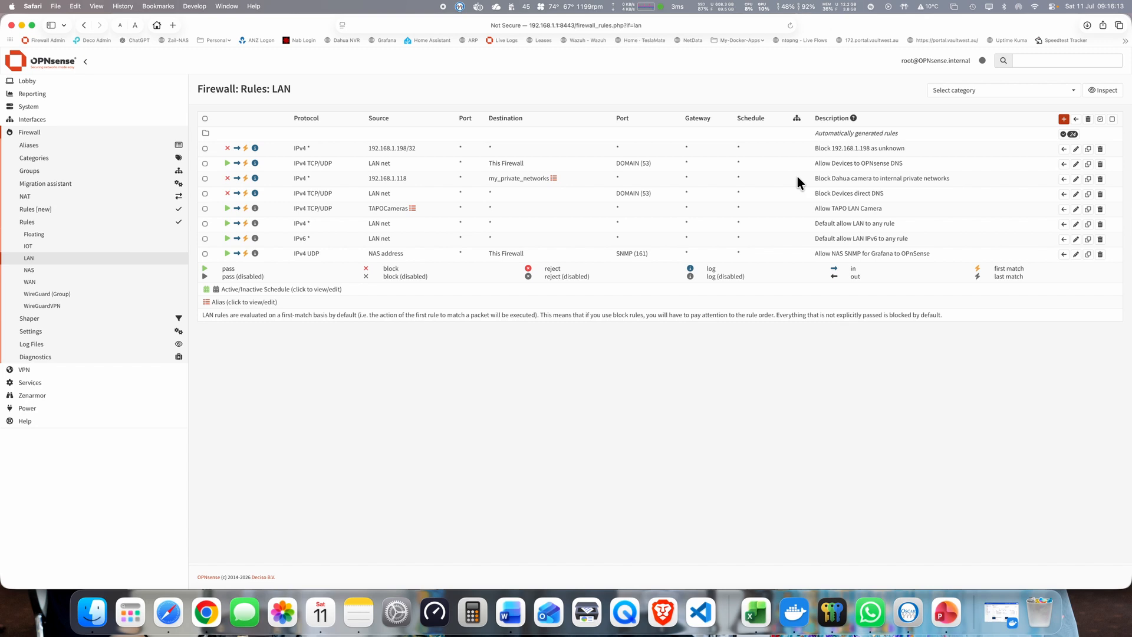
double_click(842, 178)
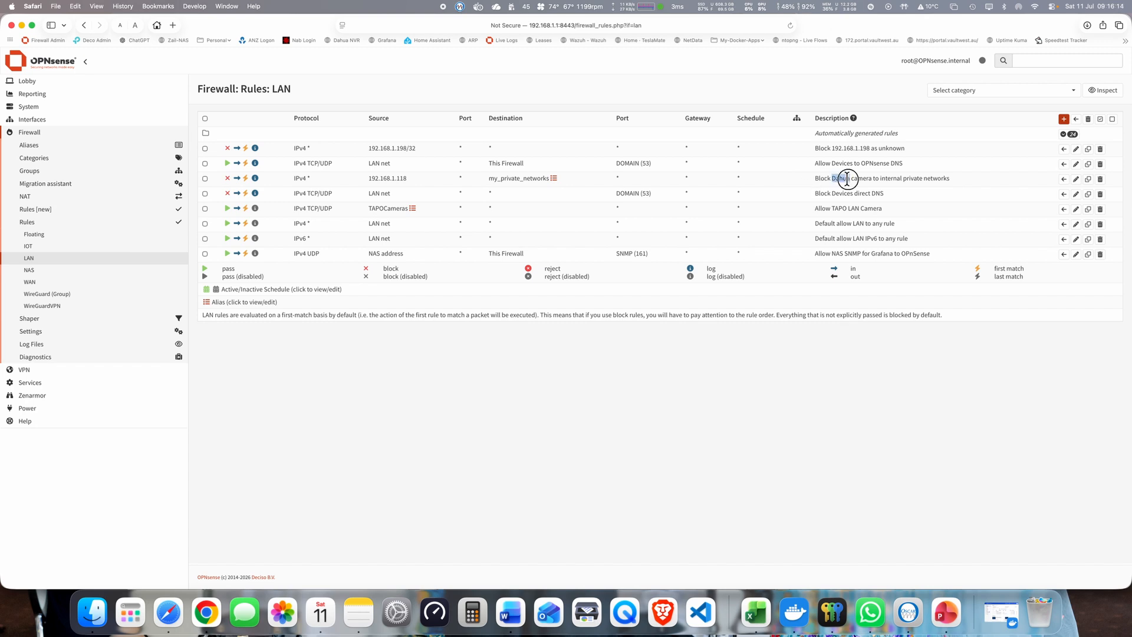
left_click(959, 181)
triple_click(805, 178)
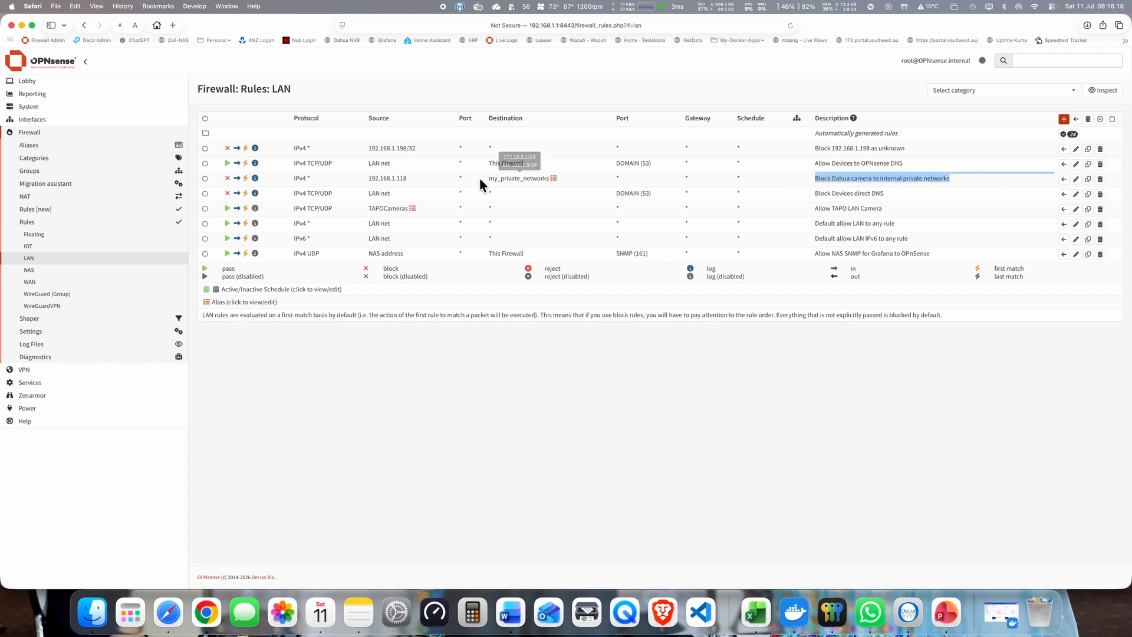
Examine the destination alias and source address of the LAN rule blocking the Dahua camera
left_click_drag(480, 178, 571, 179)
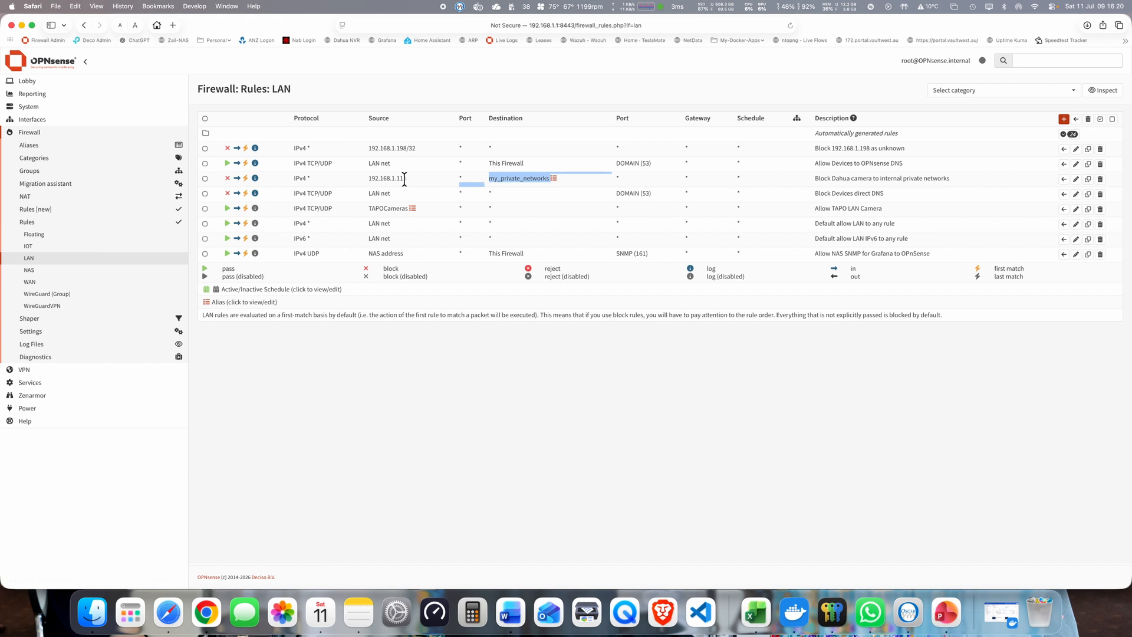
left_click_drag(357, 180, 413, 178)
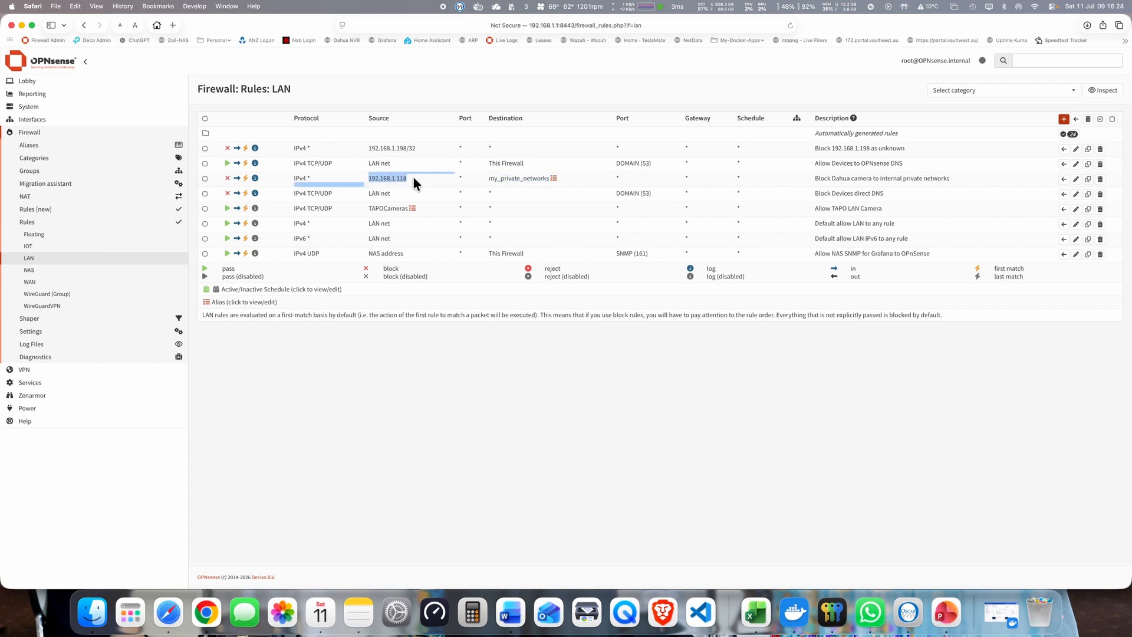
left_click(404, 180)
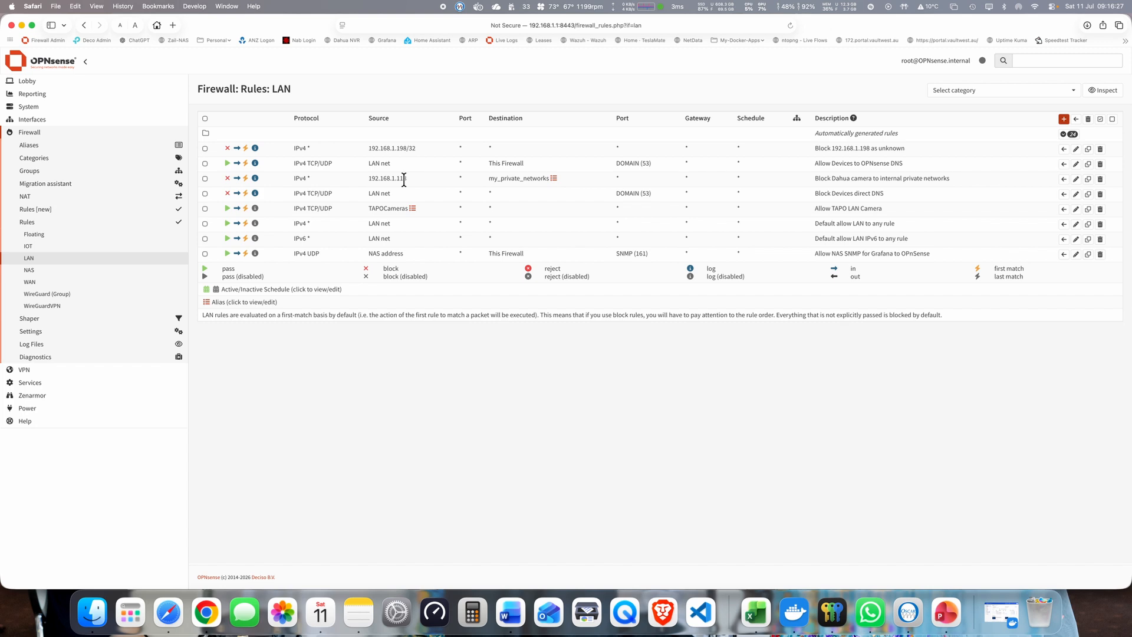
left_click_drag(368, 179, 408, 178)
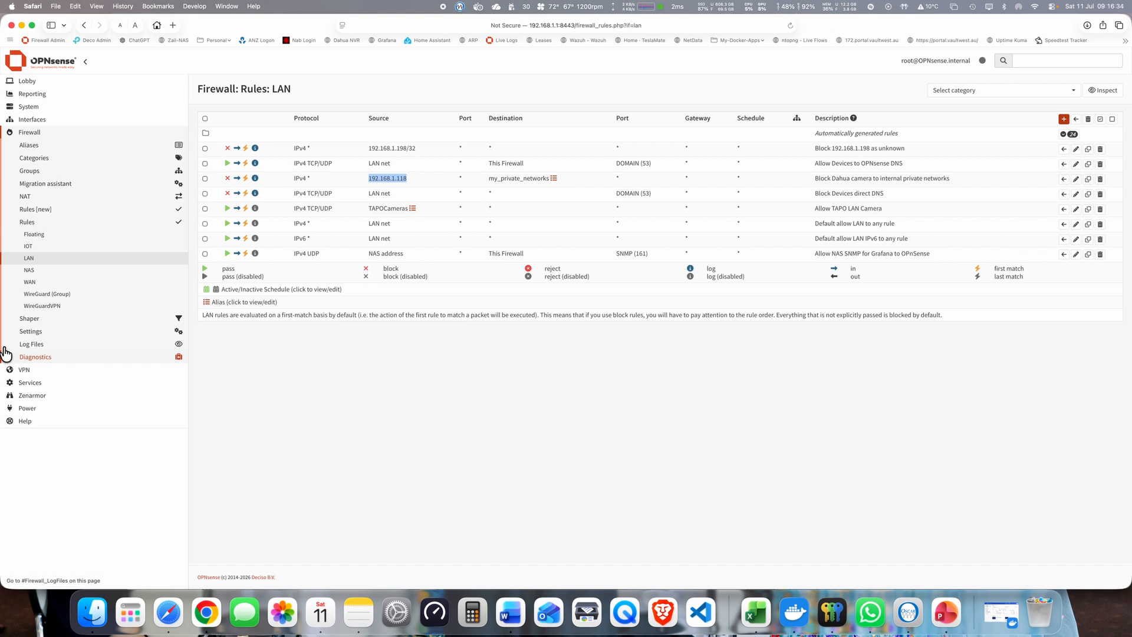
left_click(419, 176)
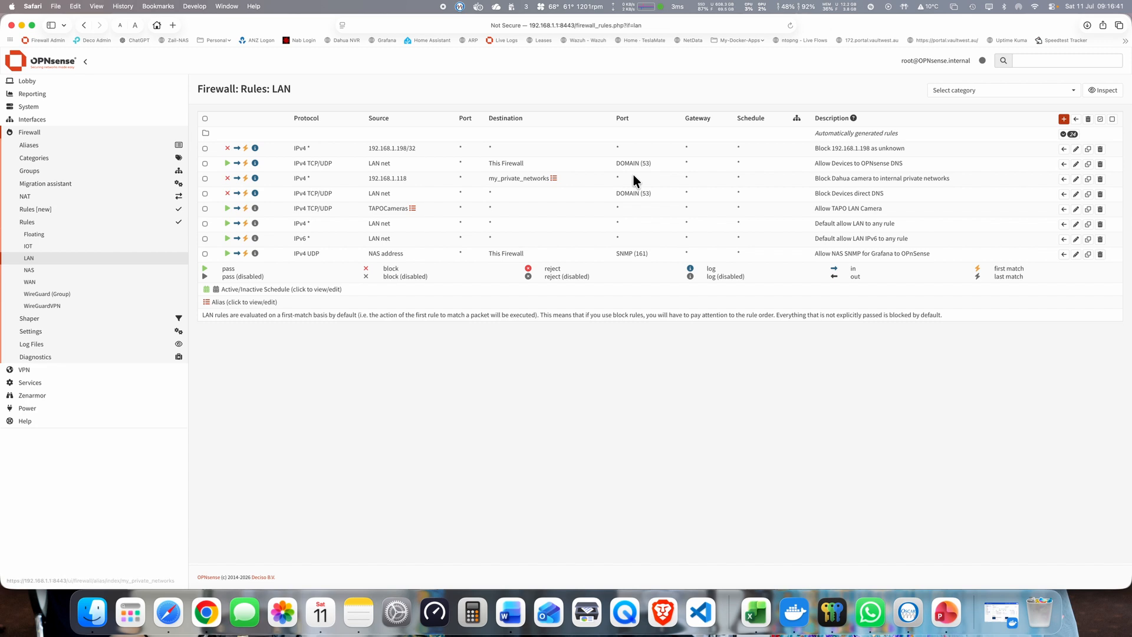
Check the networks behind the Dahua camera rule's my_private_networks destination, and recheck the rule's description and source
mouse_move(501, 178)
left_click_drag(491, 178, 537, 178)
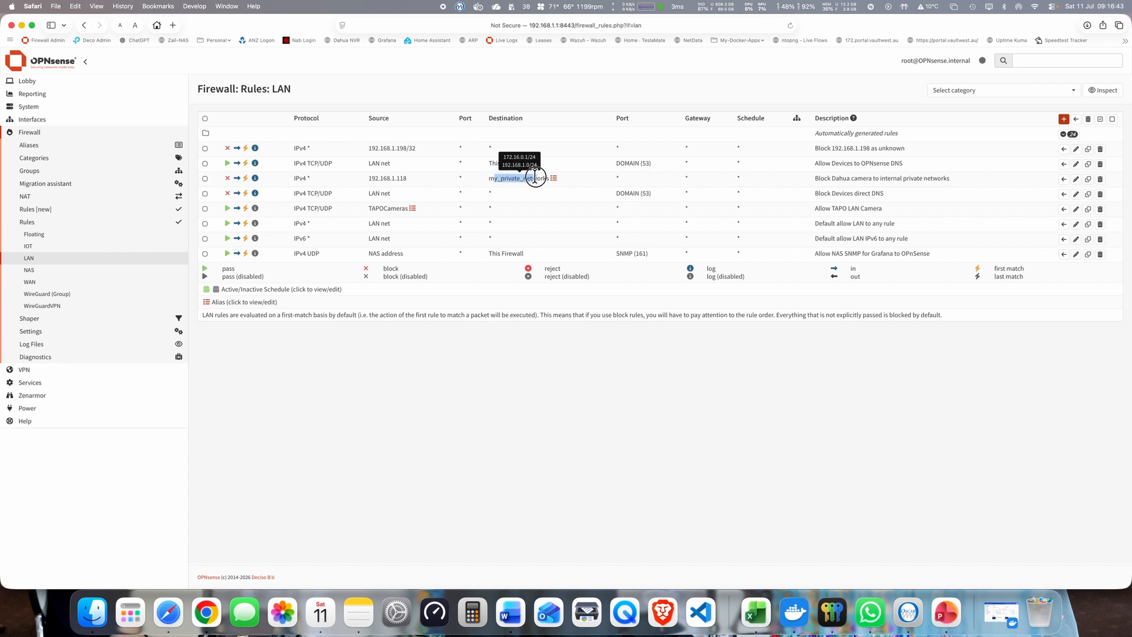
left_click(837, 179)
double_click(839, 180)
left_click(819, 178)
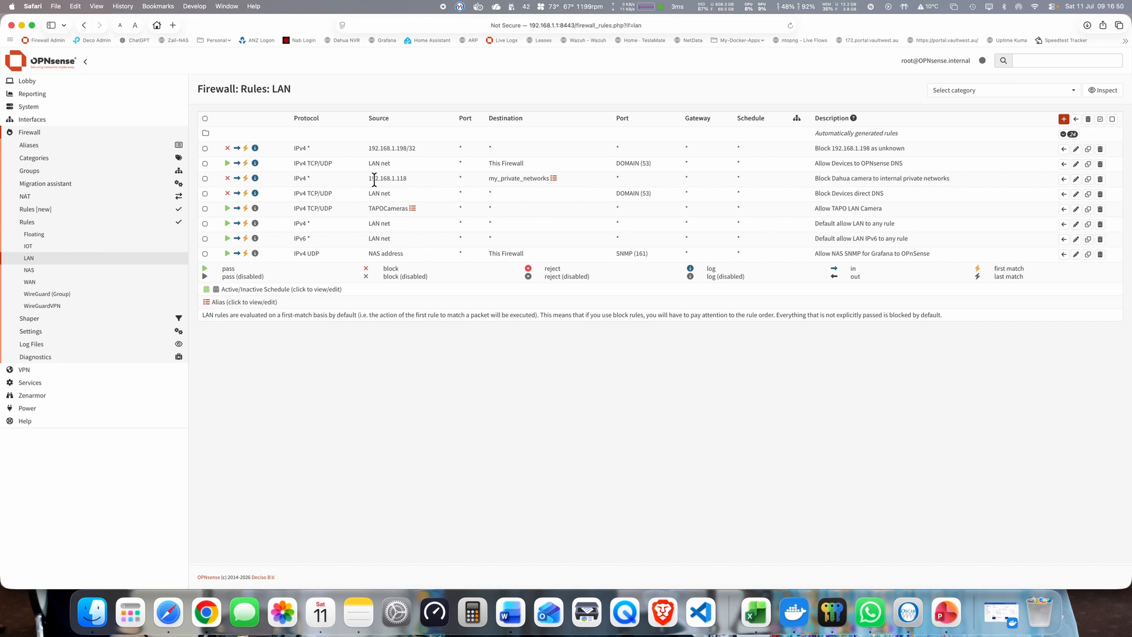
left_click_drag(367, 179, 416, 178)
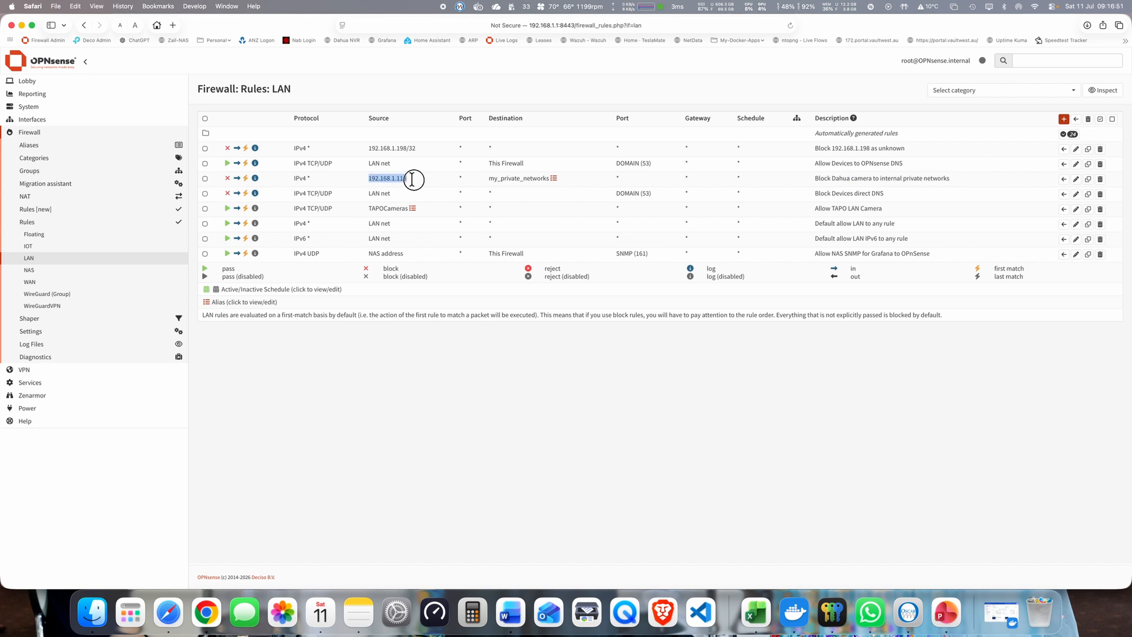
Open the my_private_networks alias from the Dahua camera rule, cancel without saving and return to the LAN rules
left_click(552, 177)
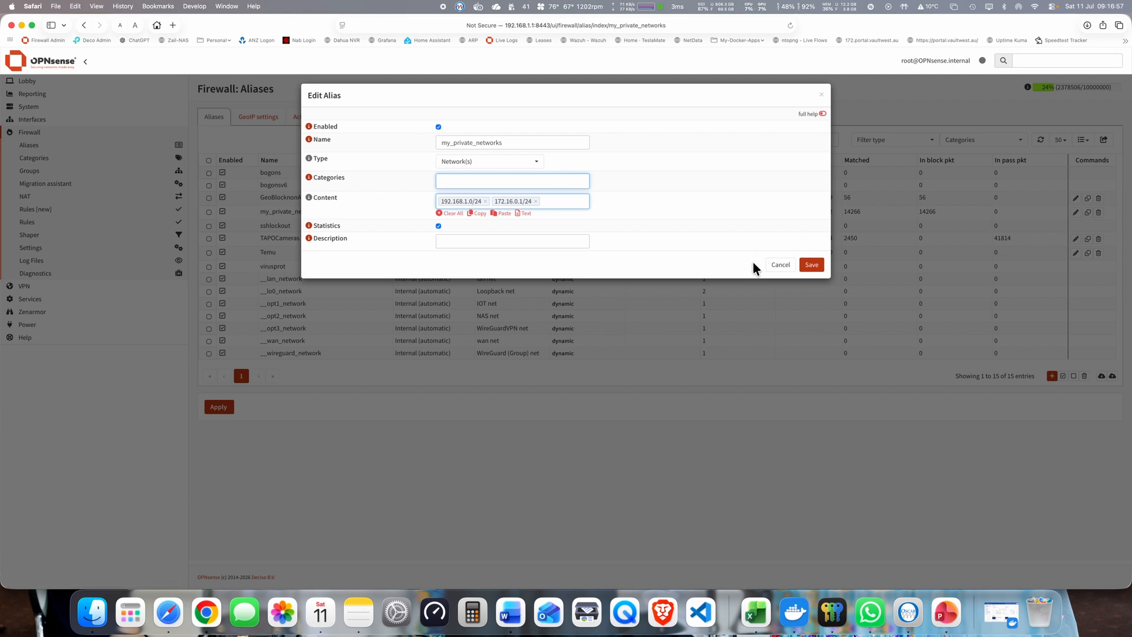
left_click(778, 264)
left_click(86, 26)
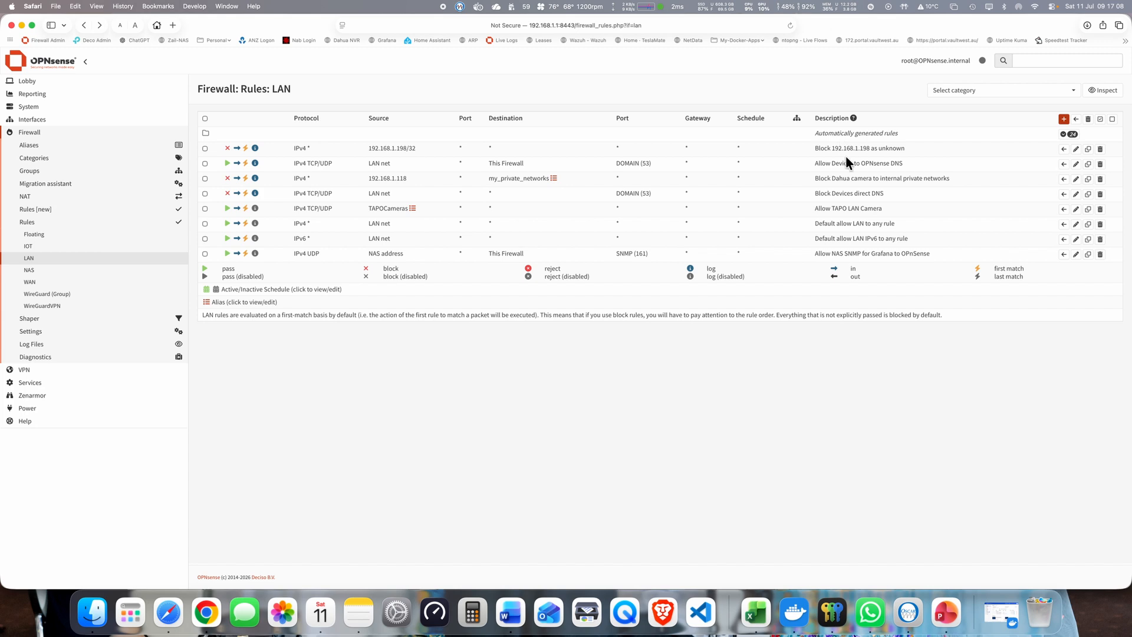
Open the NAS firewall rules and examine the ports of the Allow HA to Tuya cloud and Allow HA to DNS rules
left_click(34, 269)
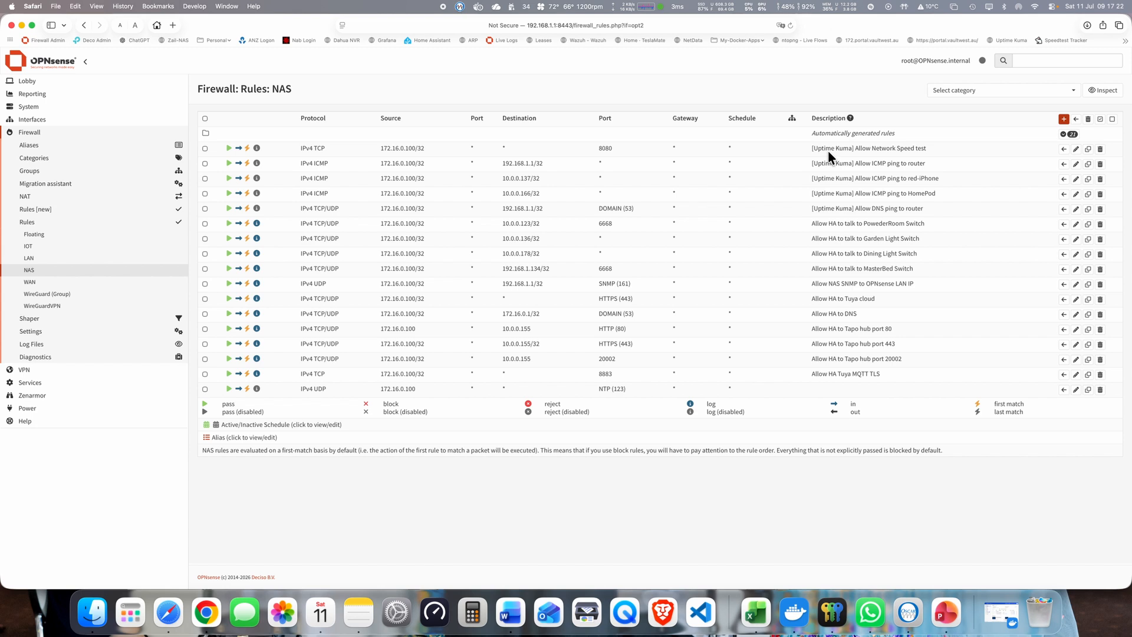
double_click(625, 299)
double_click(627, 313)
Open the live view of the firewall log to examine current traffic
left_click(54, 345)
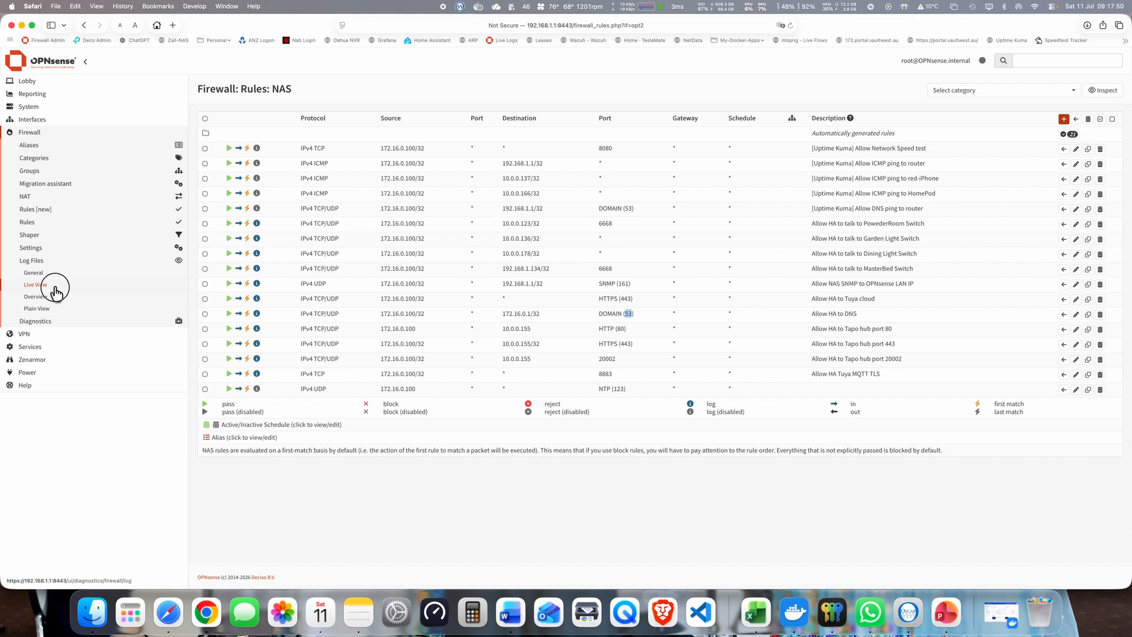
left_click(55, 288)
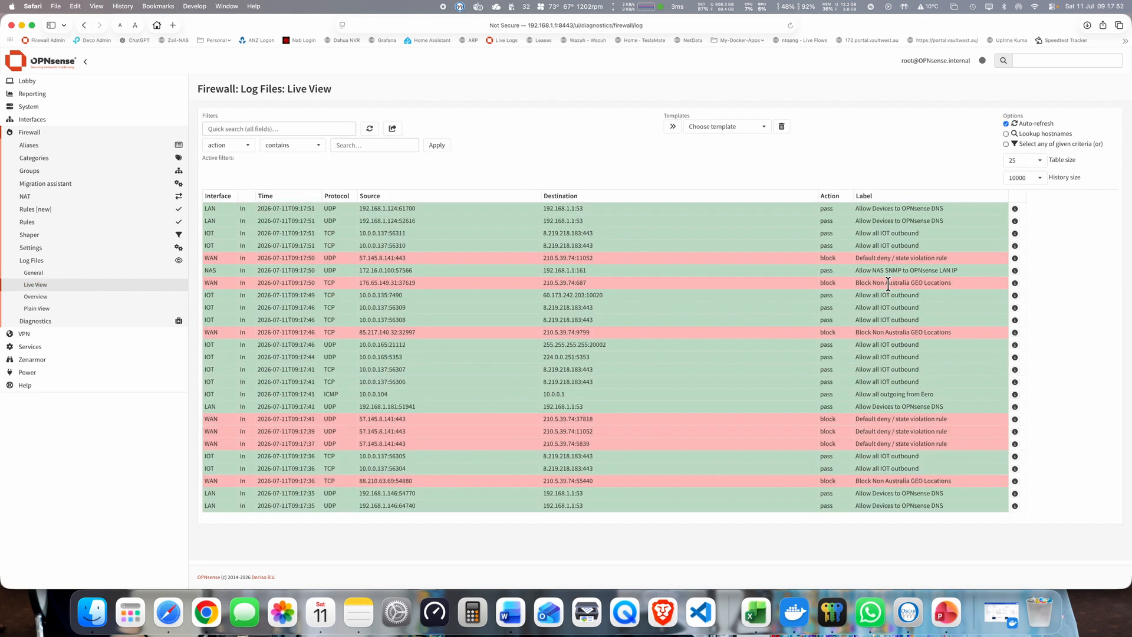